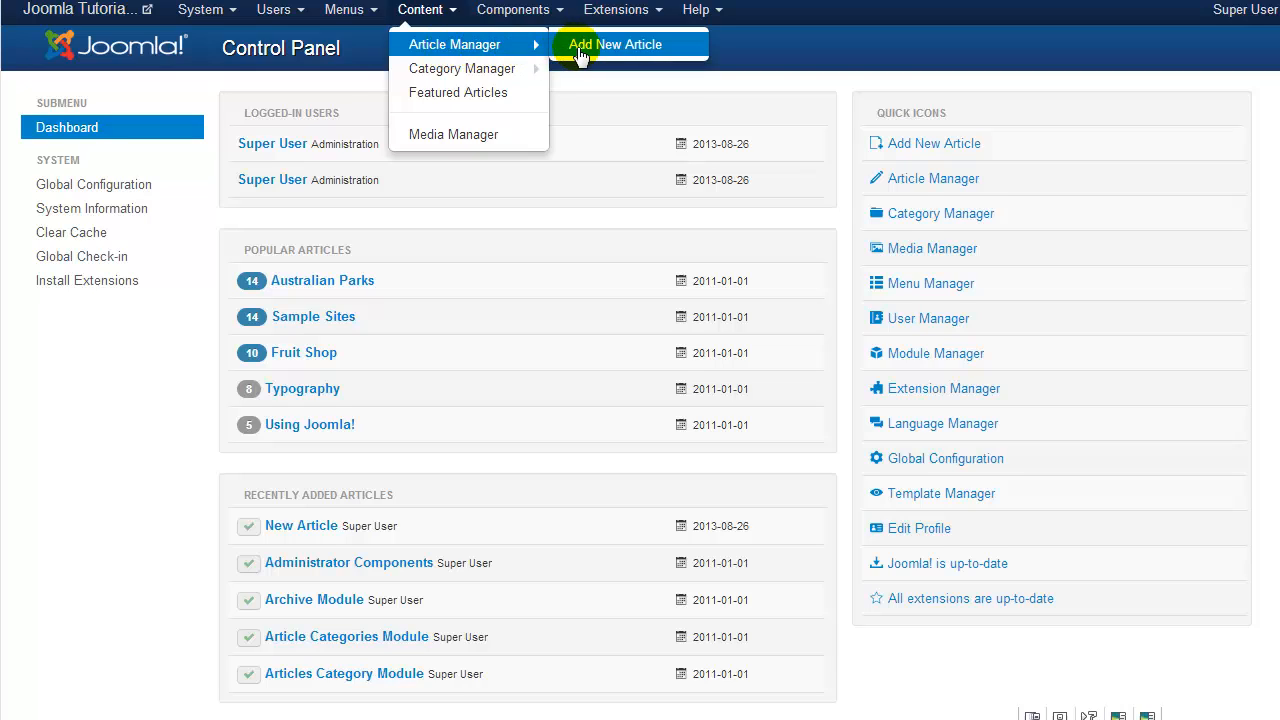
# - Start a new article and title it "My New Article"
pyautogui.click(910, 147)
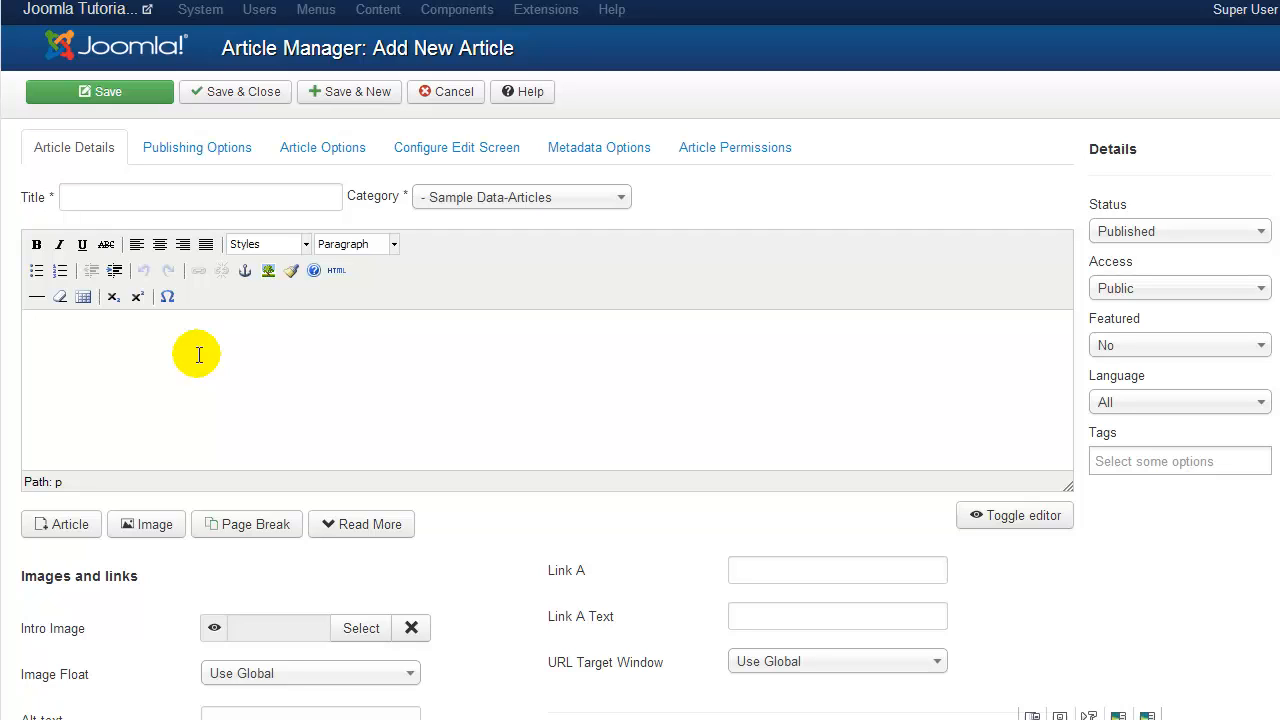
pyautogui.click(330, 197)
pyautogui.write('My New Art')
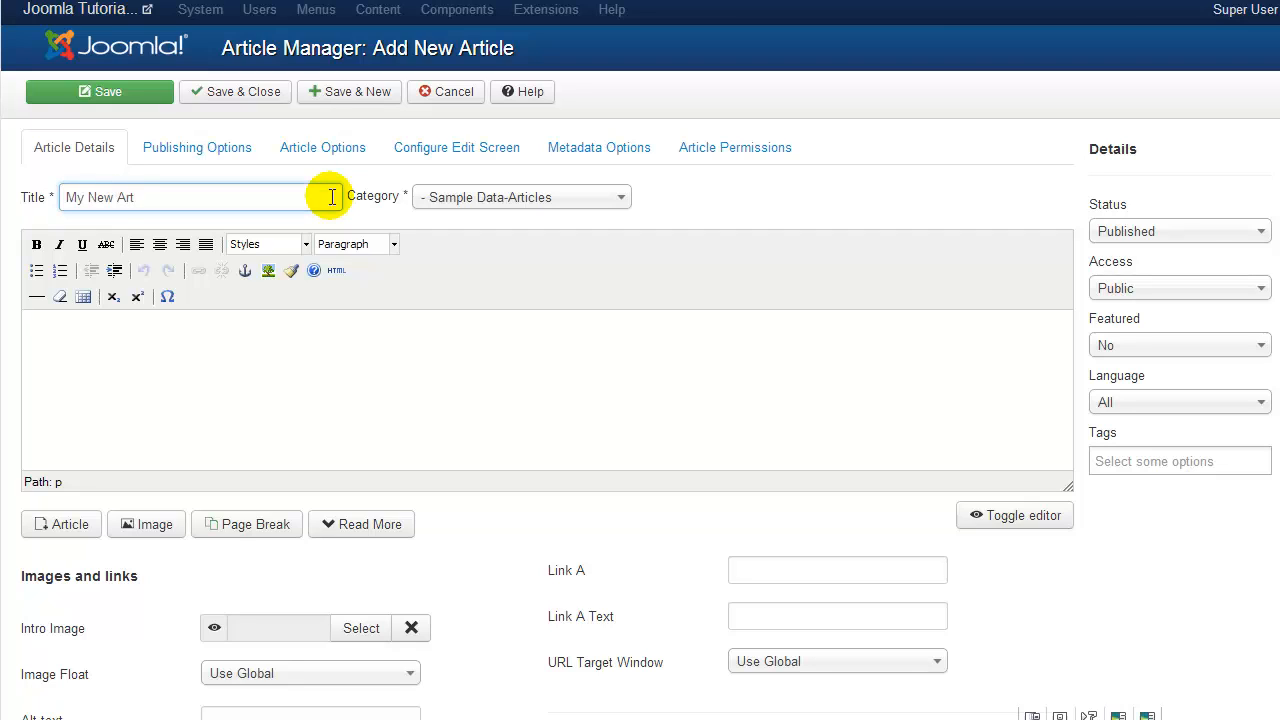
pyautogui.write('u')
pyautogui.press('BackSpace')
pyautogui.write('icle')
# - Assign the article to the Blog category
pyautogui.click(621, 200)
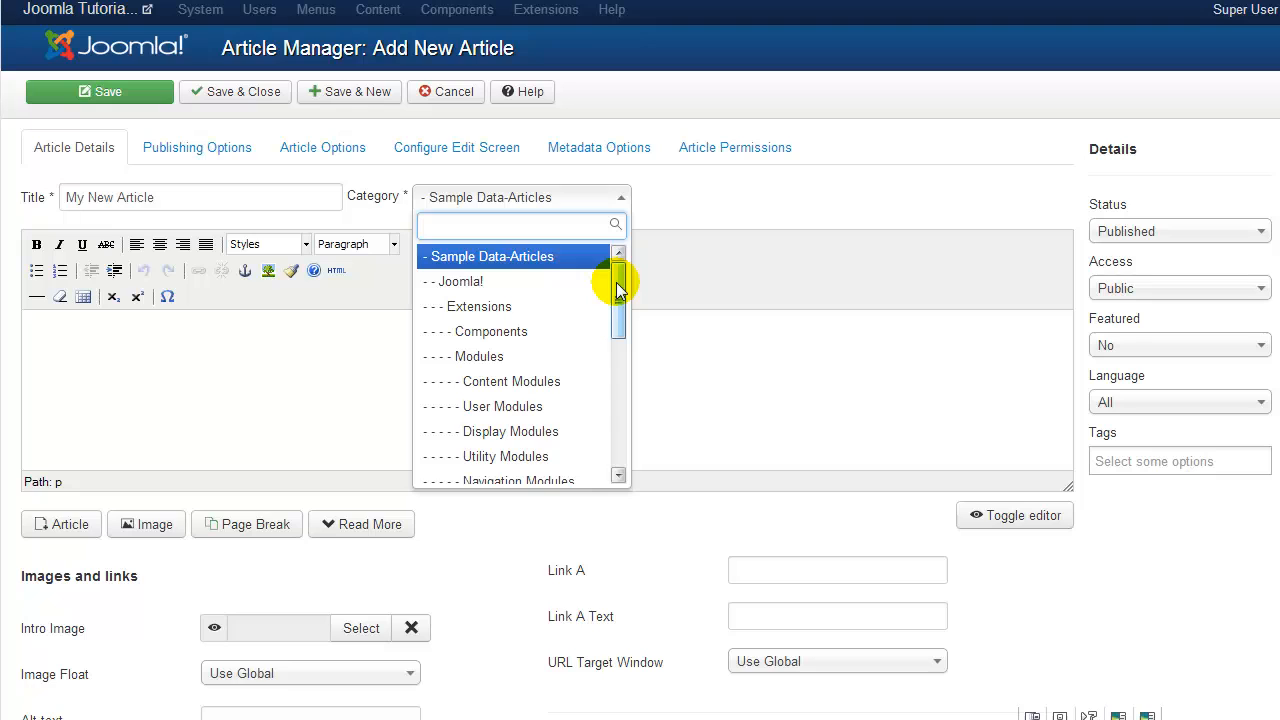
pyautogui.moveTo(618, 289); pyautogui.dragTo(611, 480)
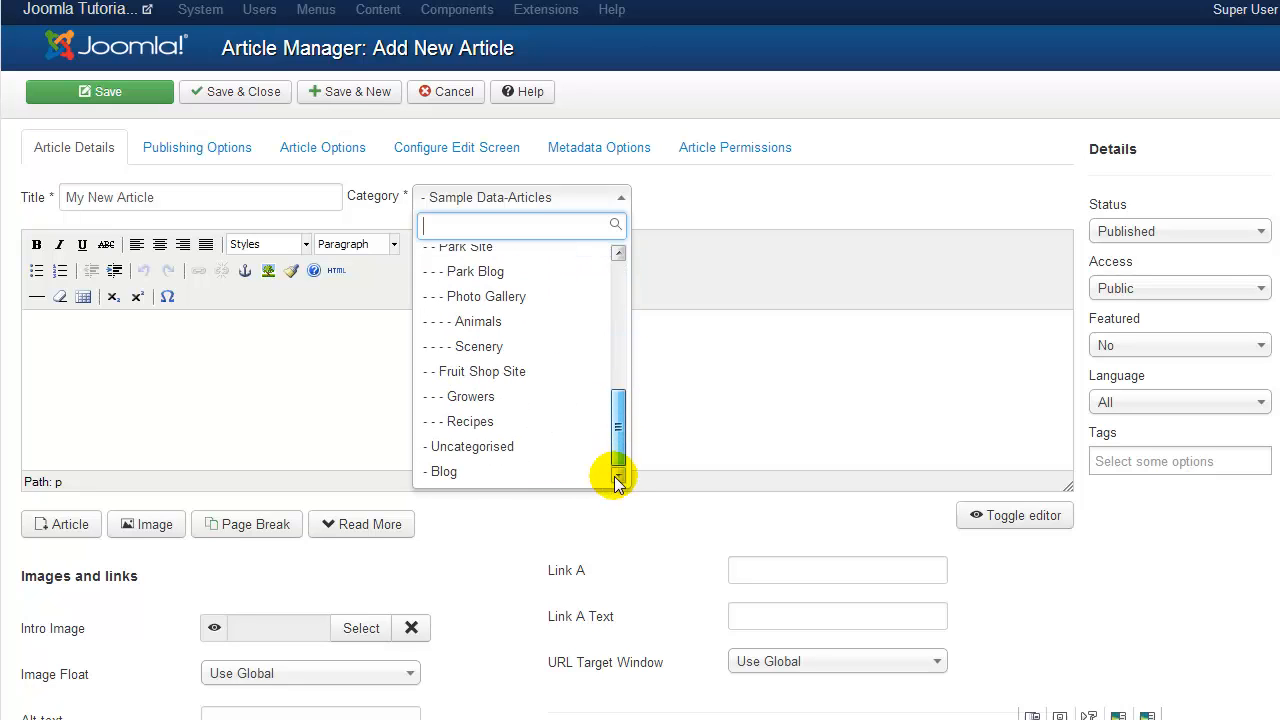
pyautogui.click(445, 472)
# - Fill the article body with three short paragraphs of random placeholder text
pyautogui.click(390, 367)
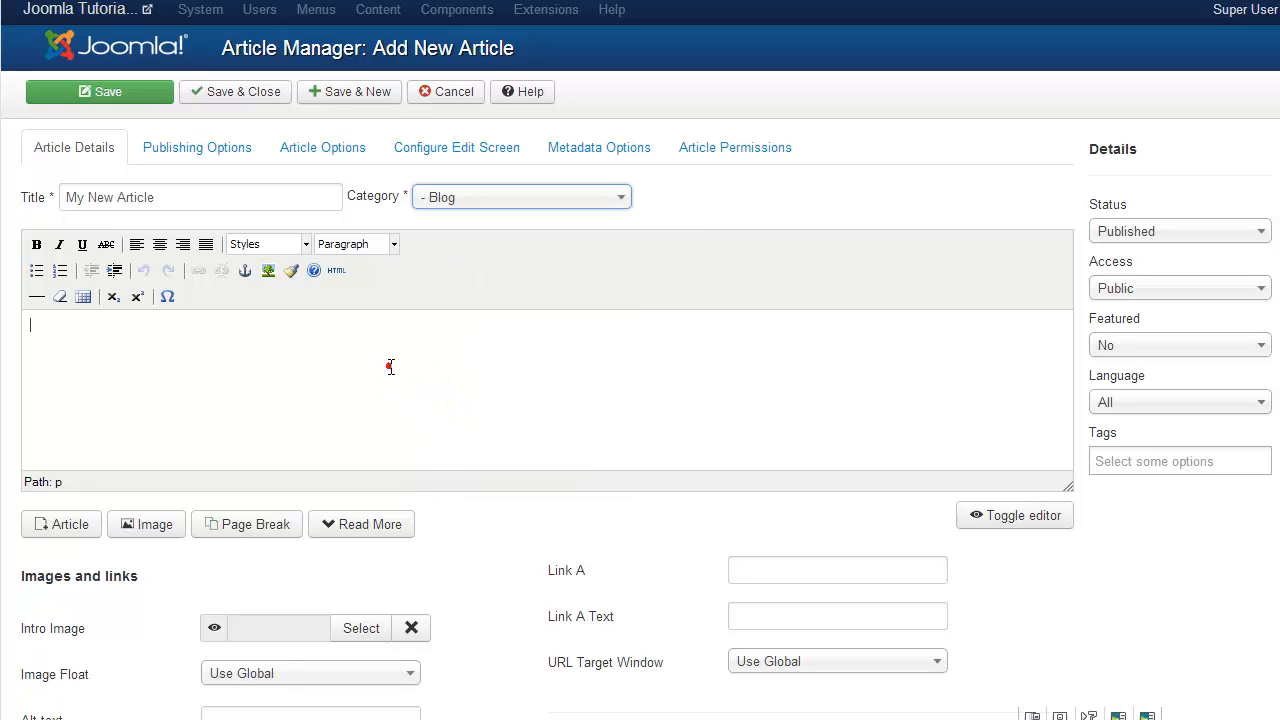
pyautogui.write('sadjhfkasdhfksjdbcncvzmxcn')
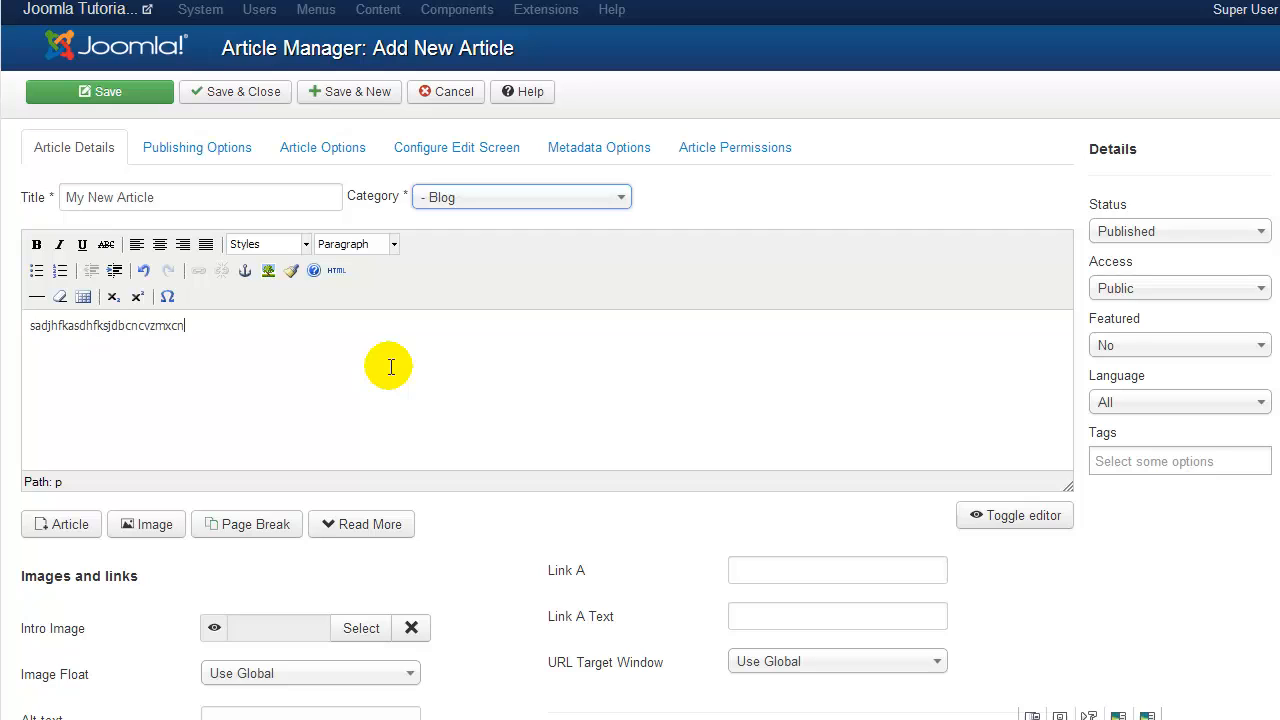
pyautogui.press('Return')
pyautogui.write('askl;dfjlkasdjflkjkla;sdfkasjd')
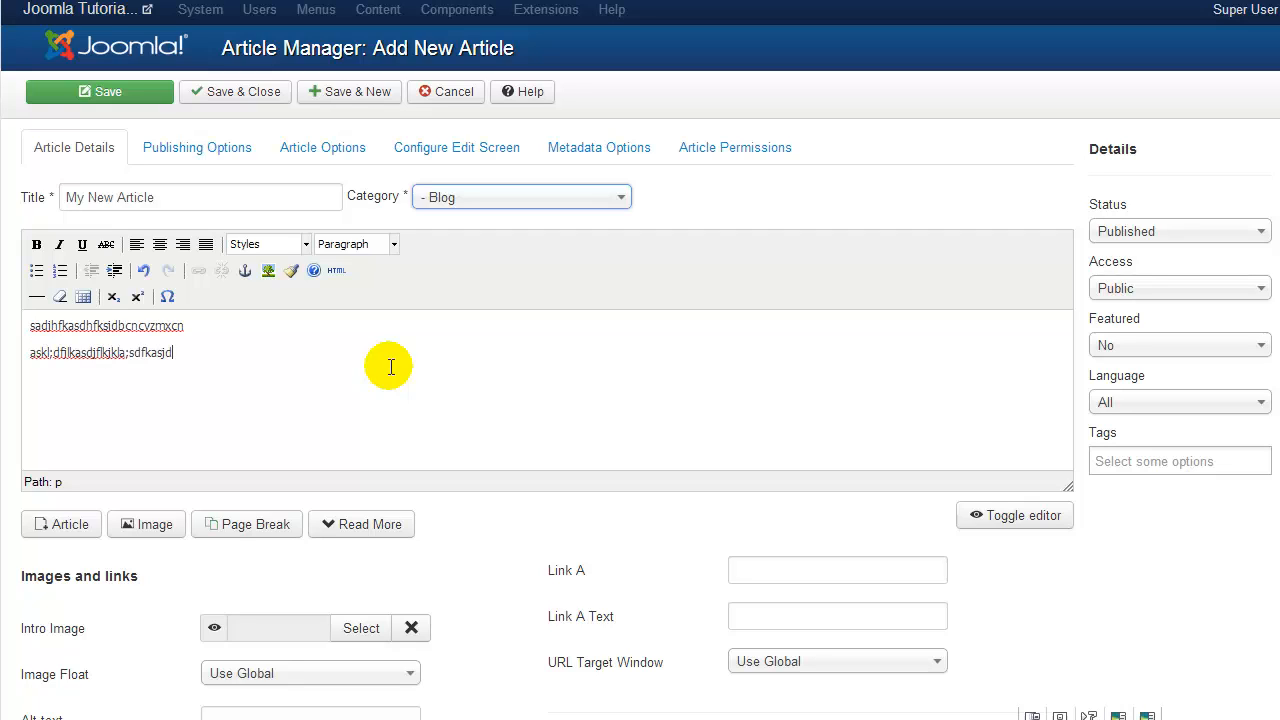
pyautogui.press('Return')
pyautogui.press('Return')
pyautogui.write('afjasjfkasdjcklsadjclsadjclsd')
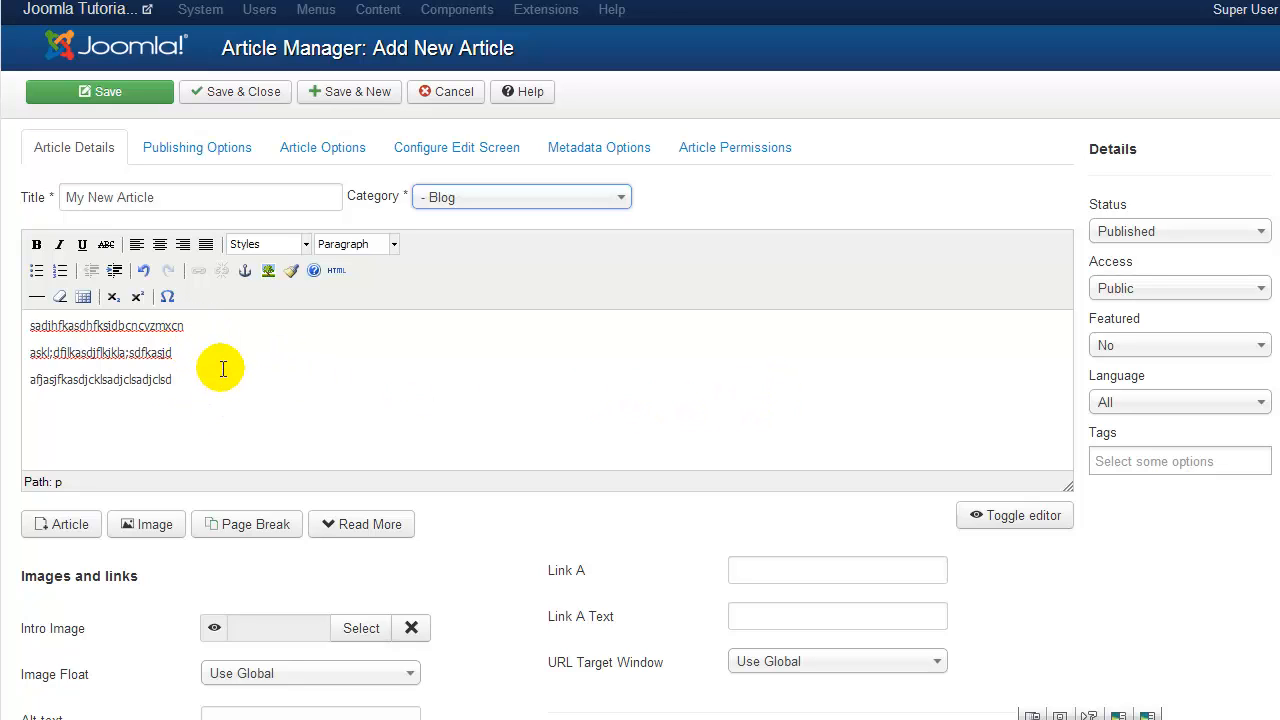
# - Review the article's status choices and access levels, keeping the access level at Public
pyautogui.click(1258, 238)
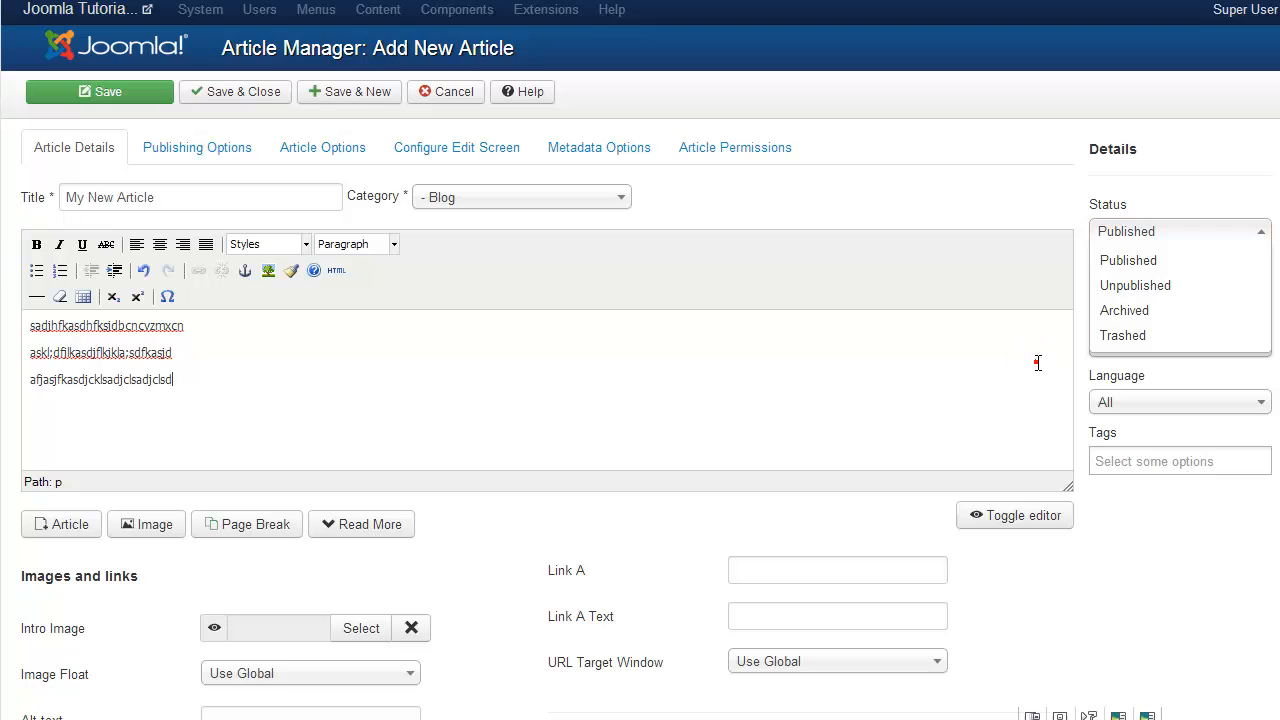
pyautogui.click(1214, 380)
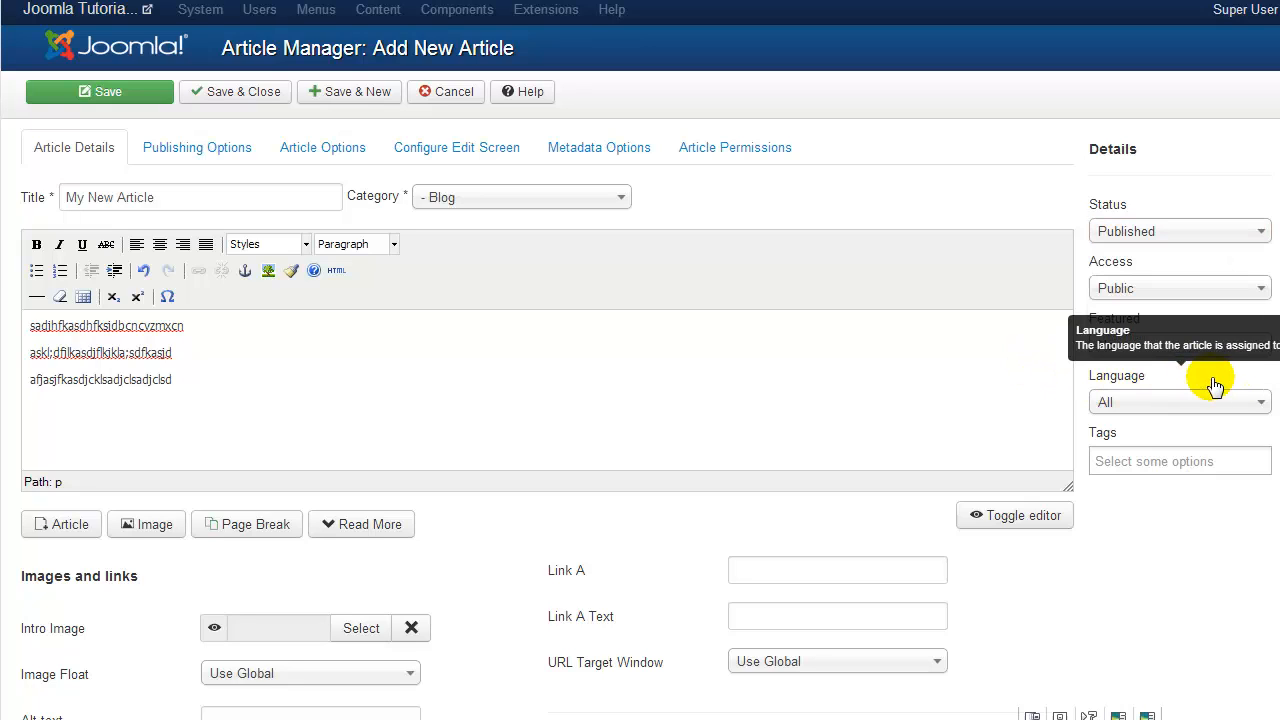
pyautogui.click(1264, 292)
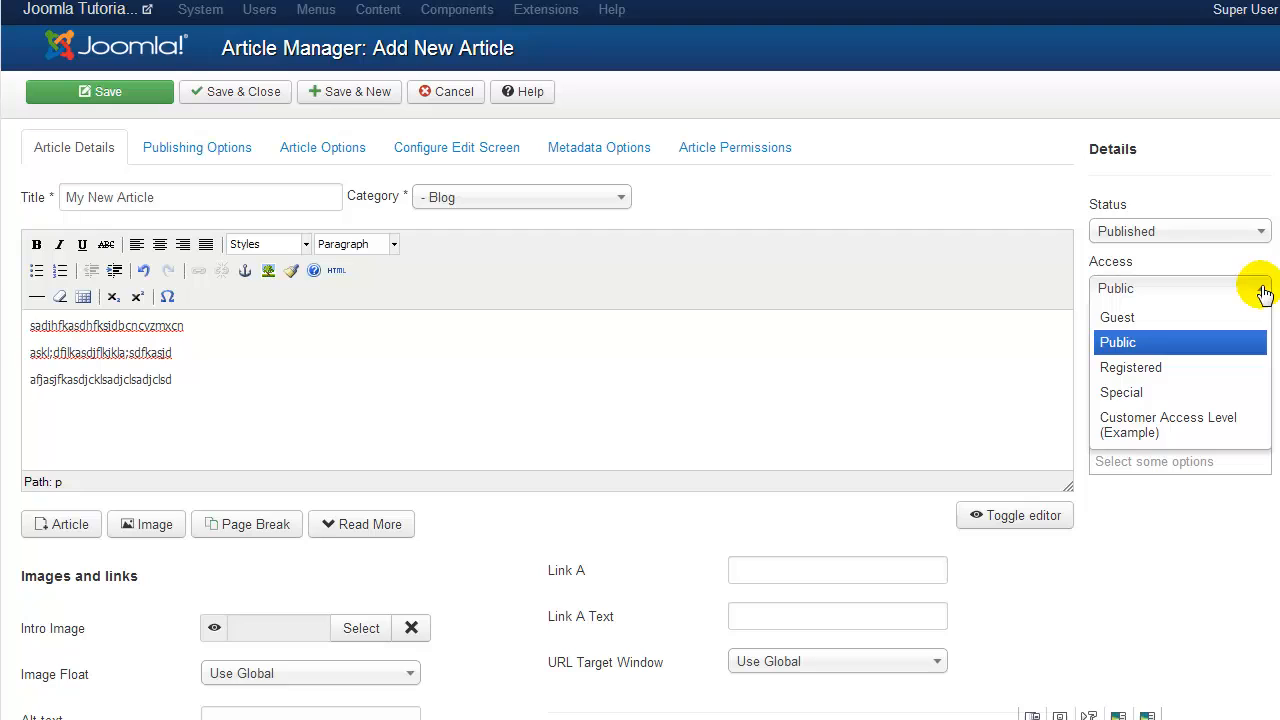
pyautogui.click(1222, 340)
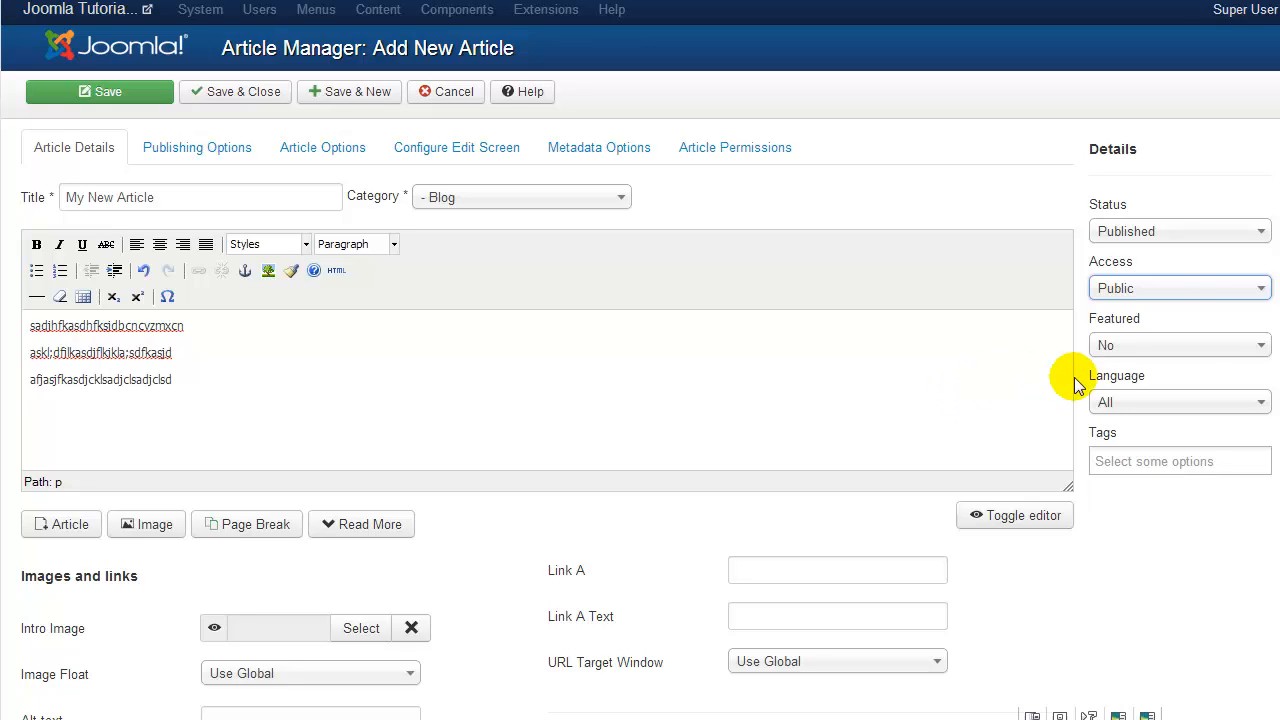
# - Add the tag "new article" to the article
pyautogui.click(1106, 460)
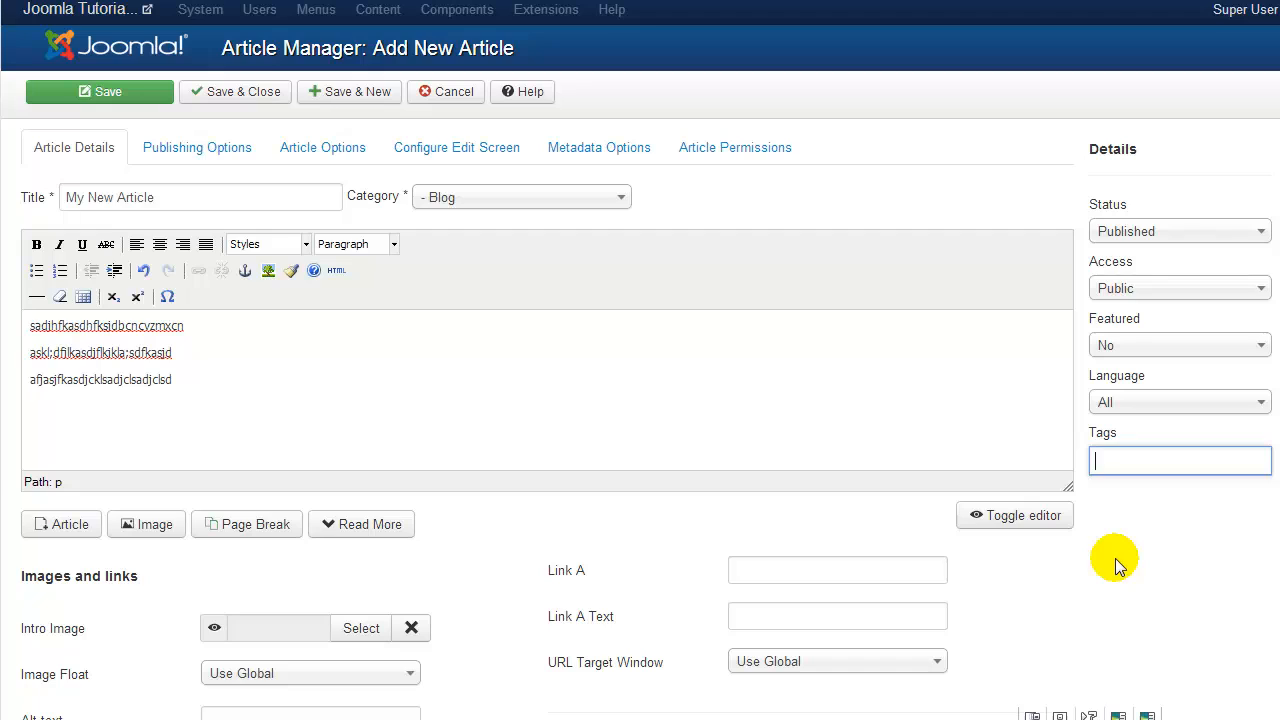
pyautogui.write('new article')
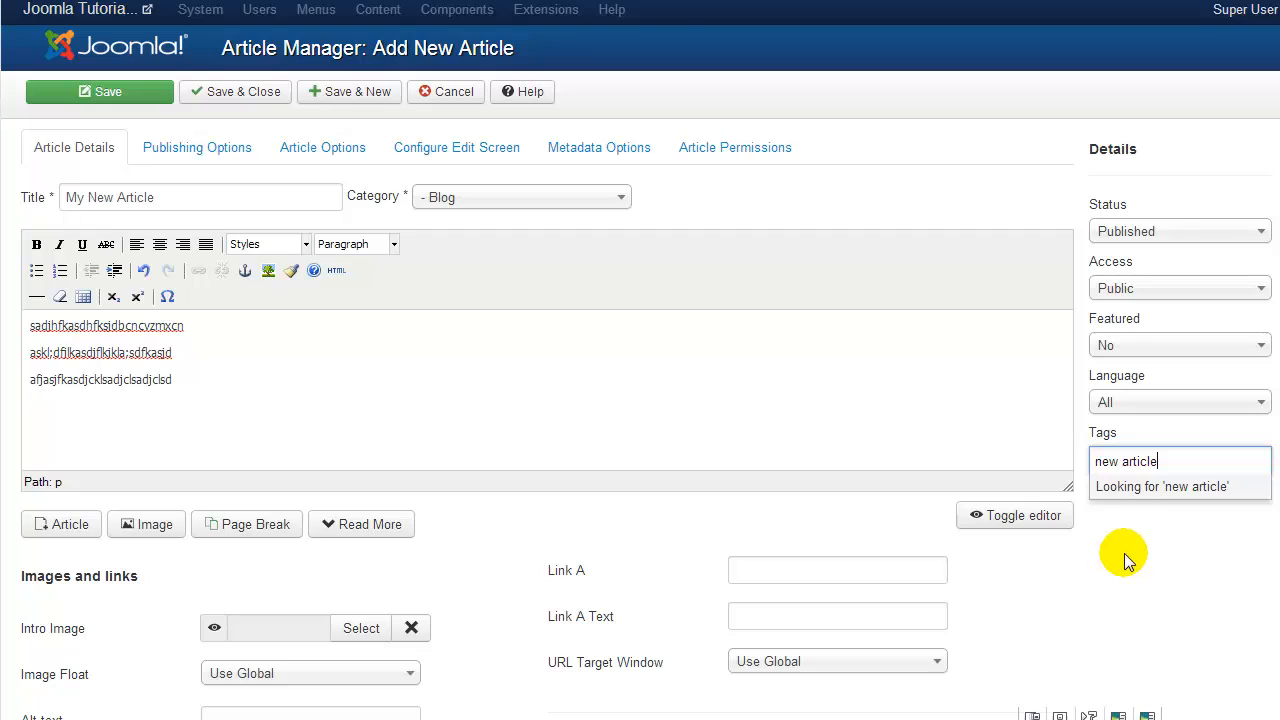
pyautogui.press('Return')
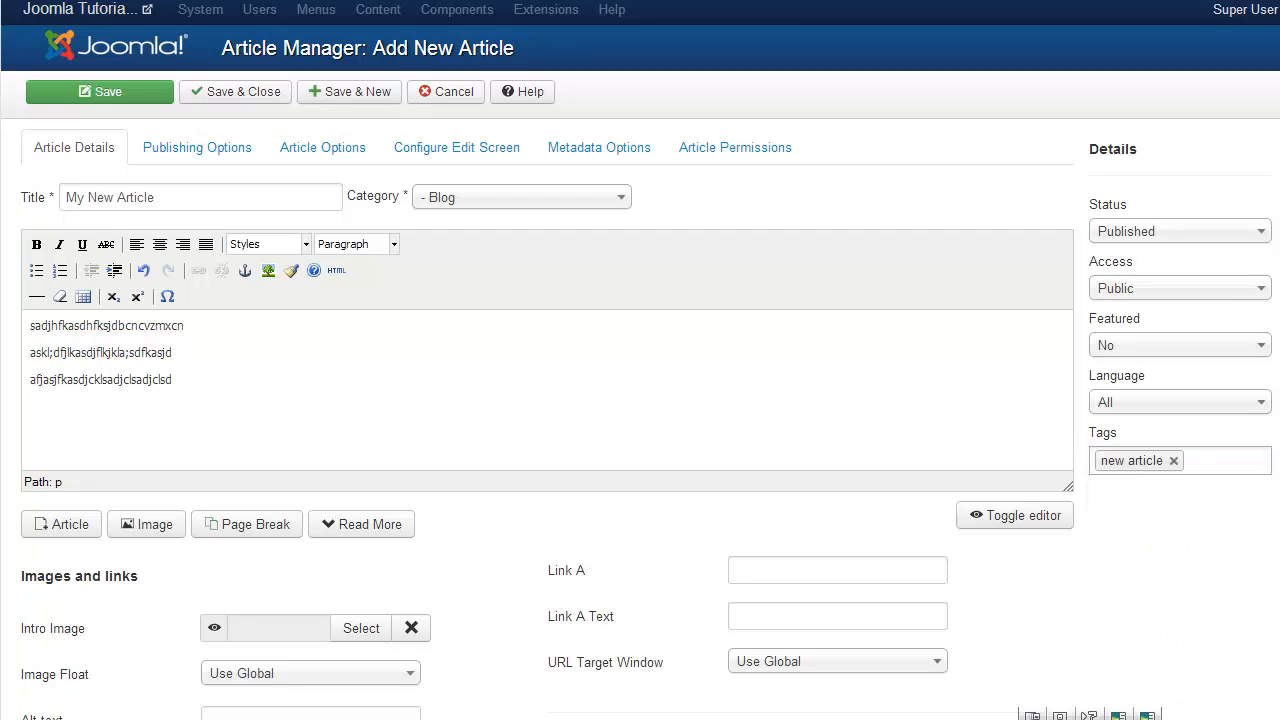
# - View the article body as HTML source and return to the visual editor
pyautogui.click(976, 520)
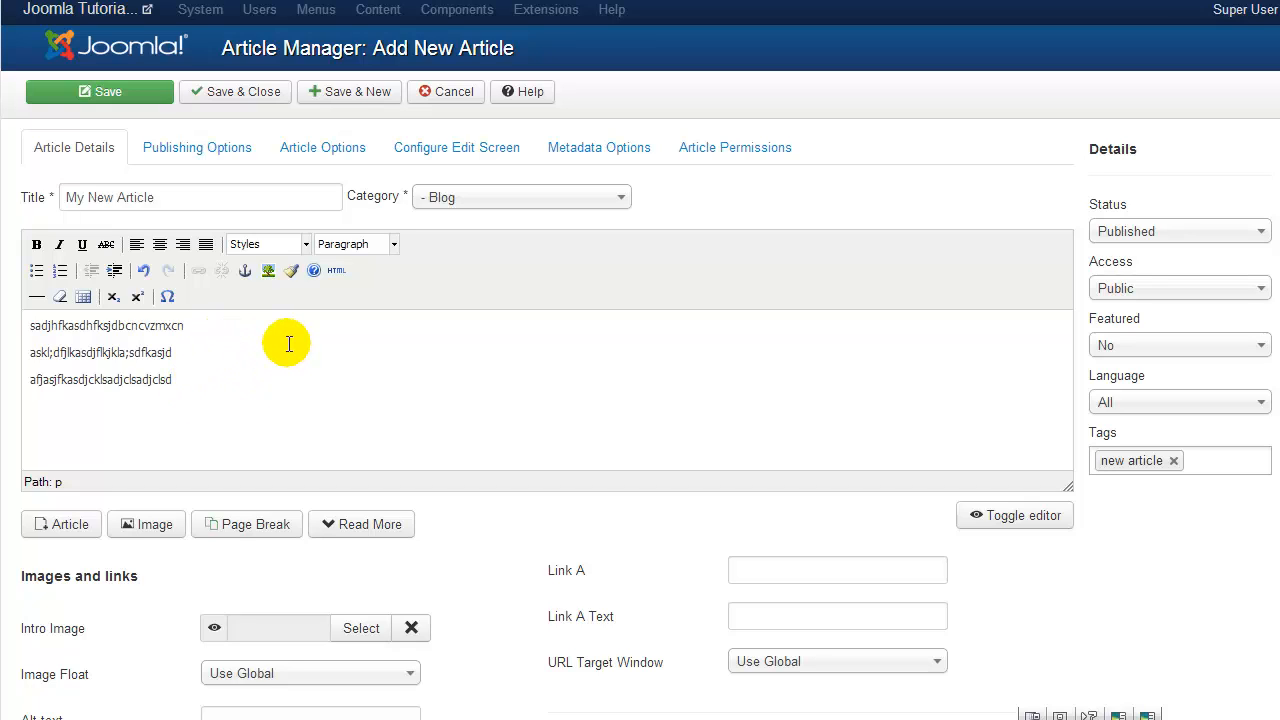
pyautogui.click(1023, 514)
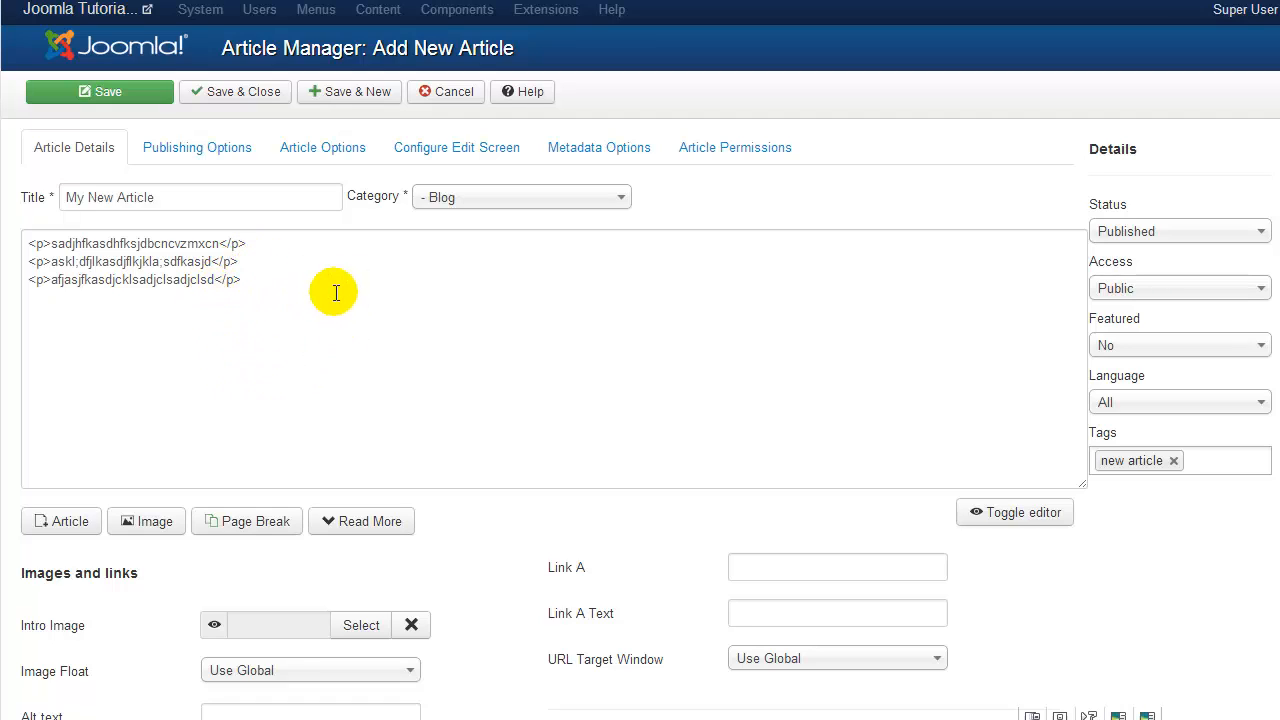
pyautogui.click(1035, 517)
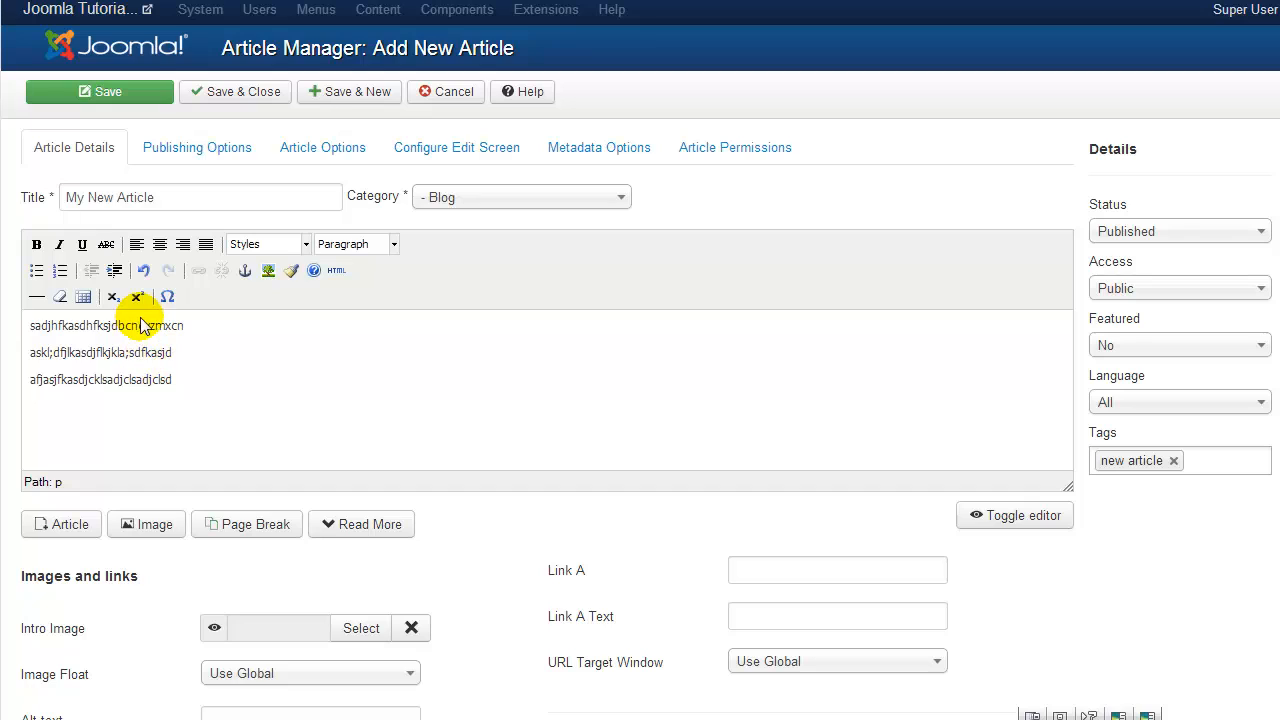
# - At the start of the first paragraph, begin inserting an image and choose the 180px koala picture from sampledata/parks/animals
pyautogui.click(30, 327)
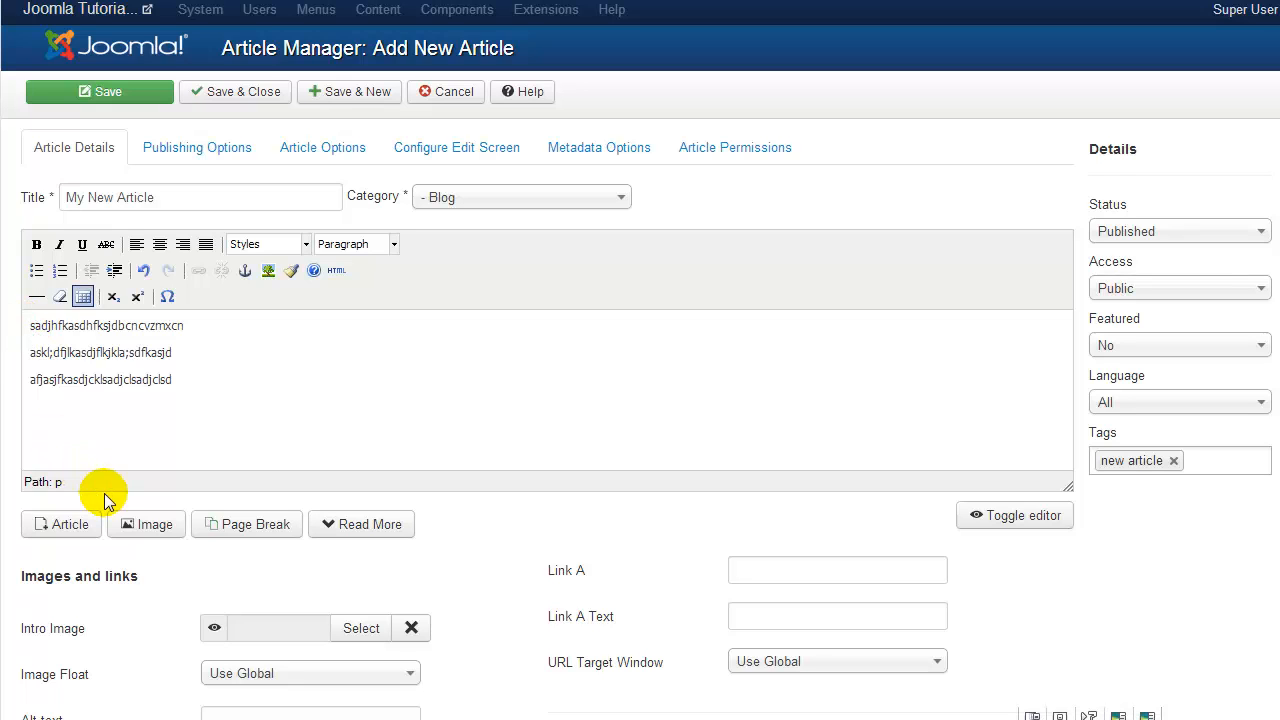
pyautogui.click(152, 528)
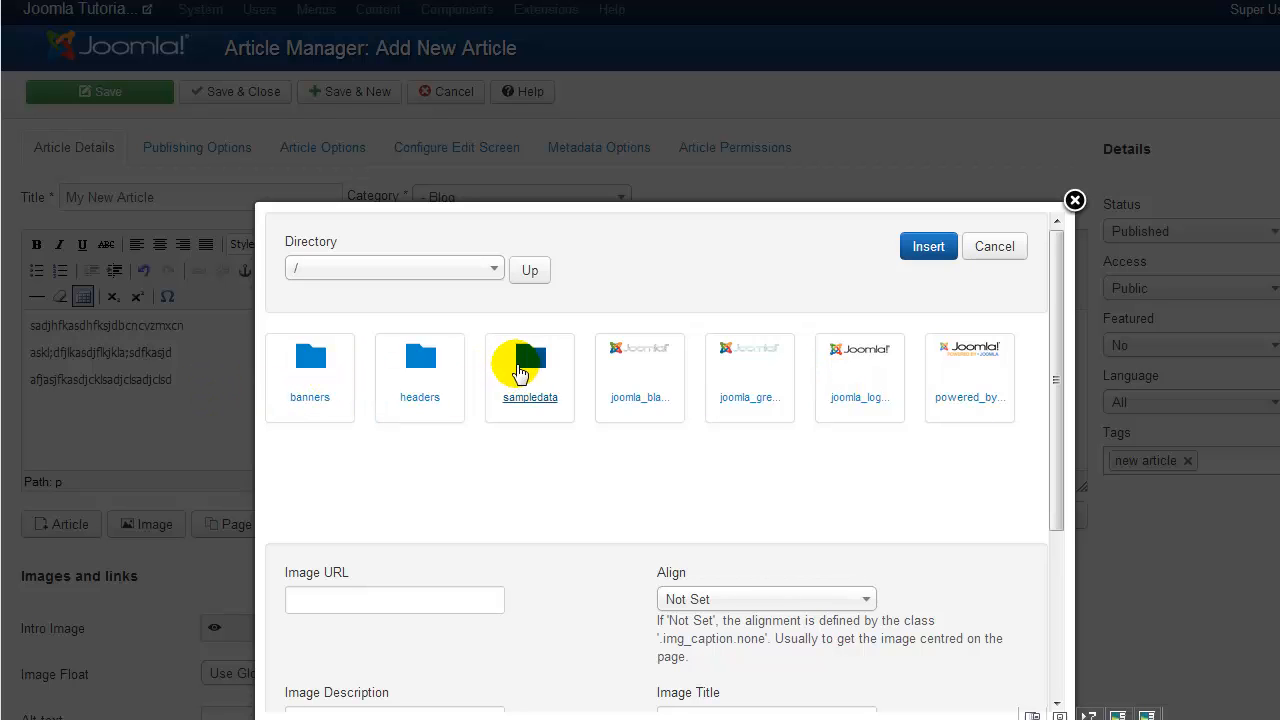
pyautogui.click(516, 368)
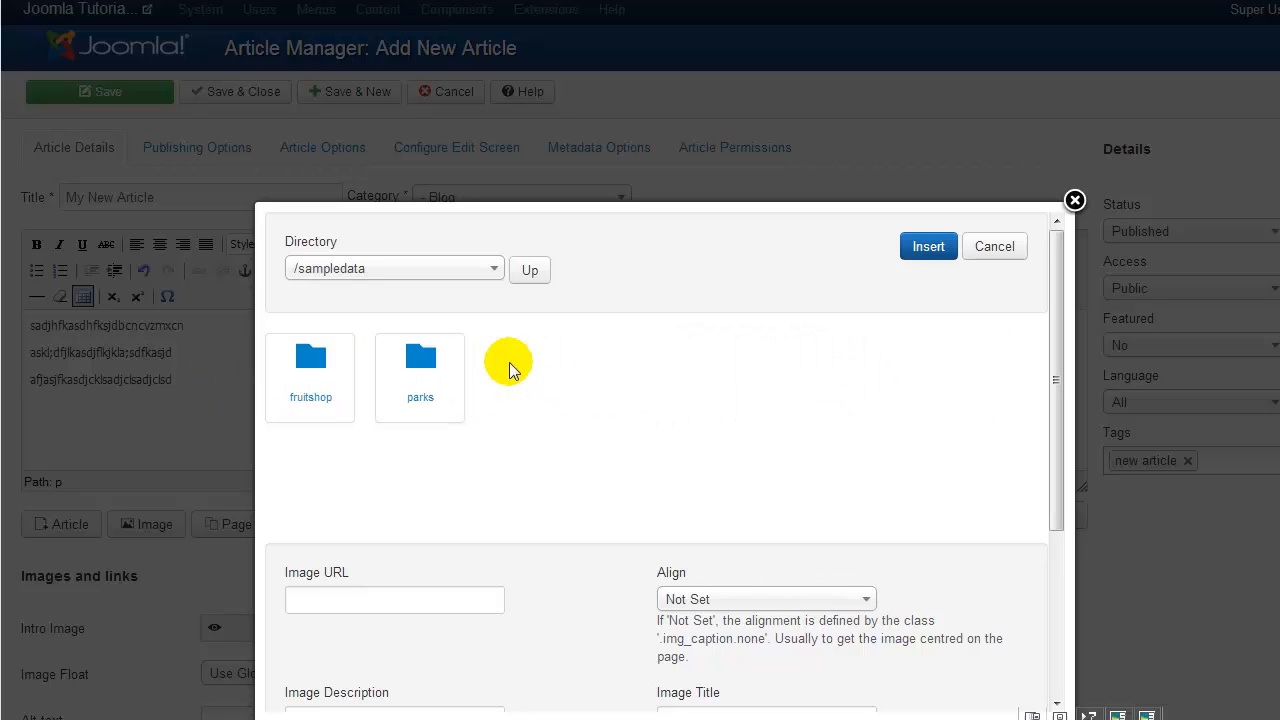
pyautogui.click(357, 372)
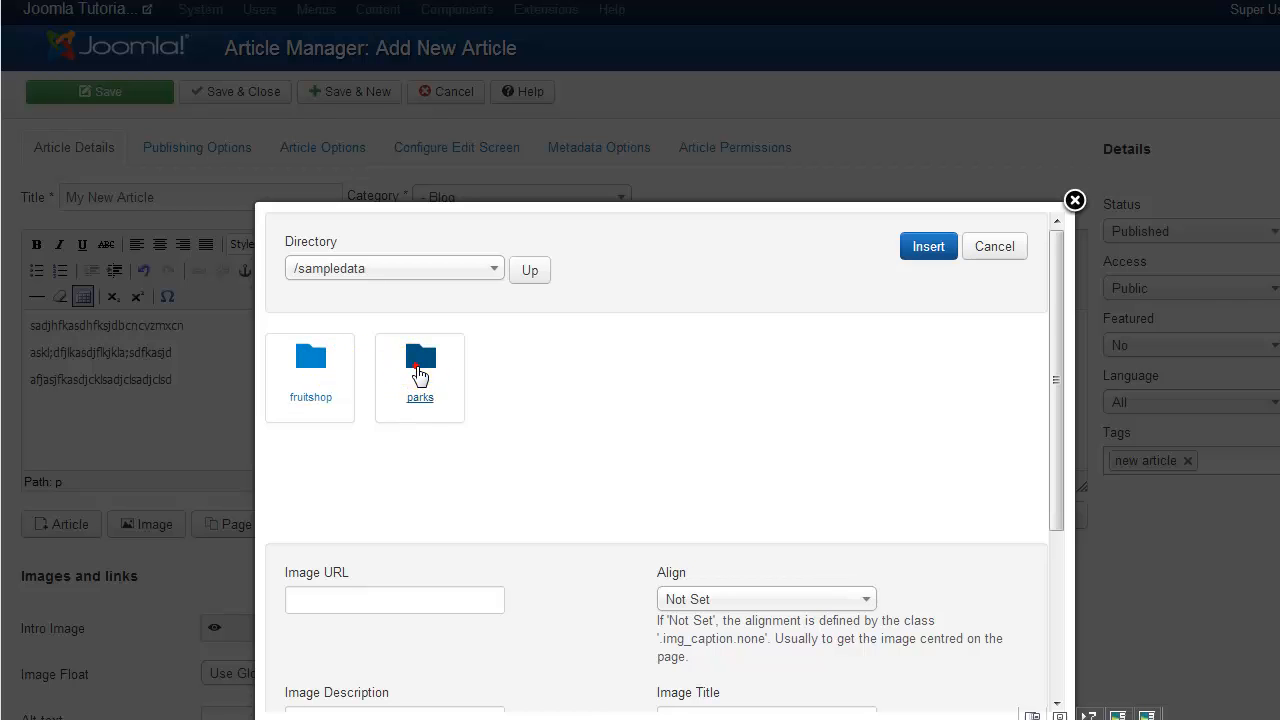
pyautogui.click(419, 372)
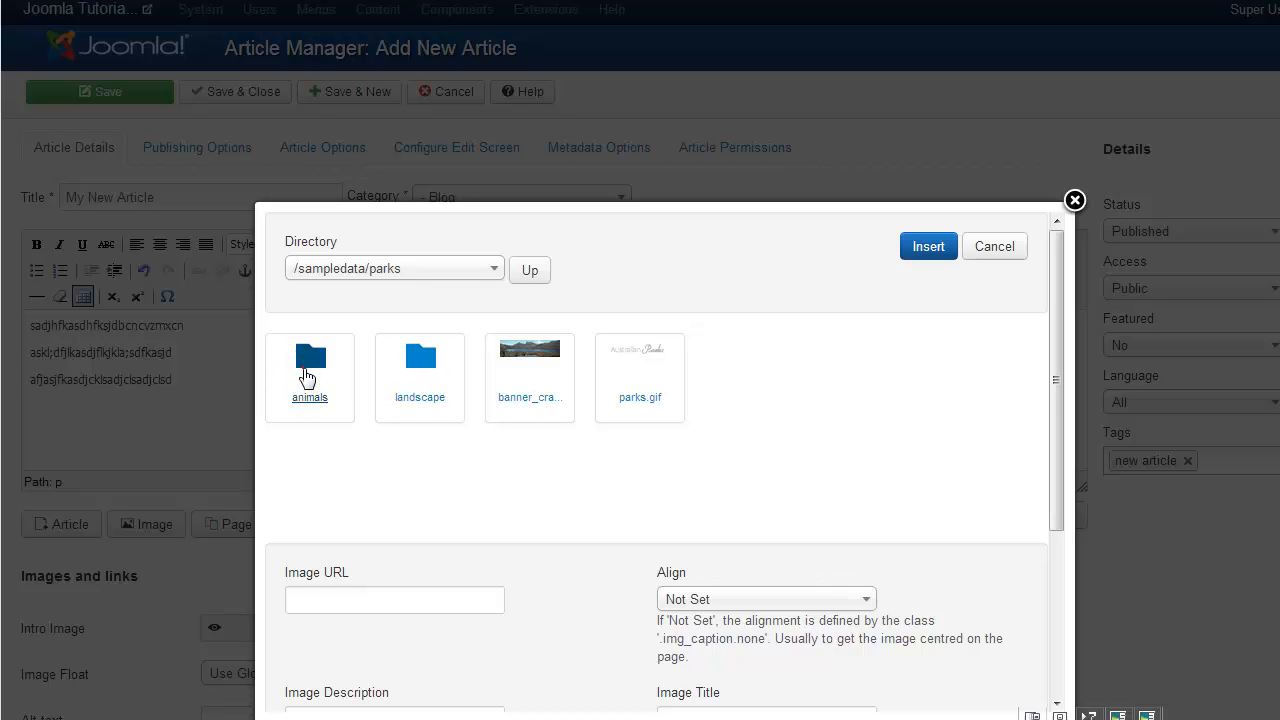
pyautogui.click(328, 373)
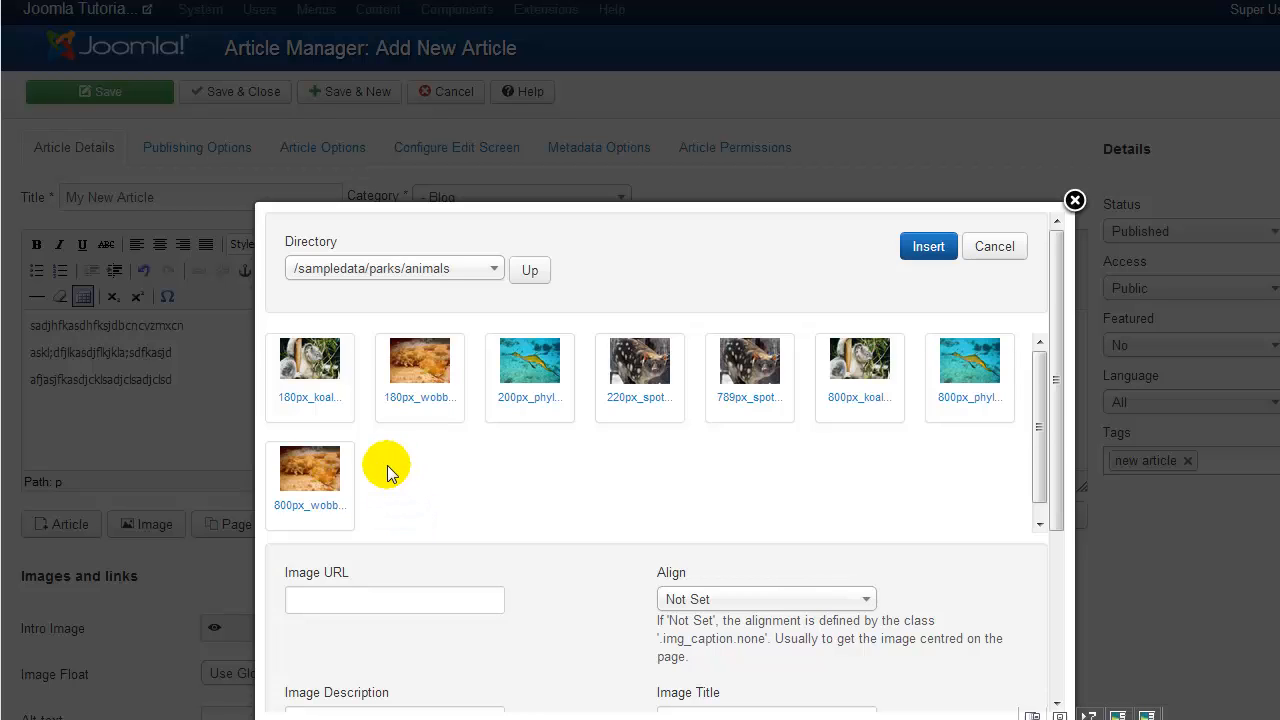
pyautogui.click(327, 378)
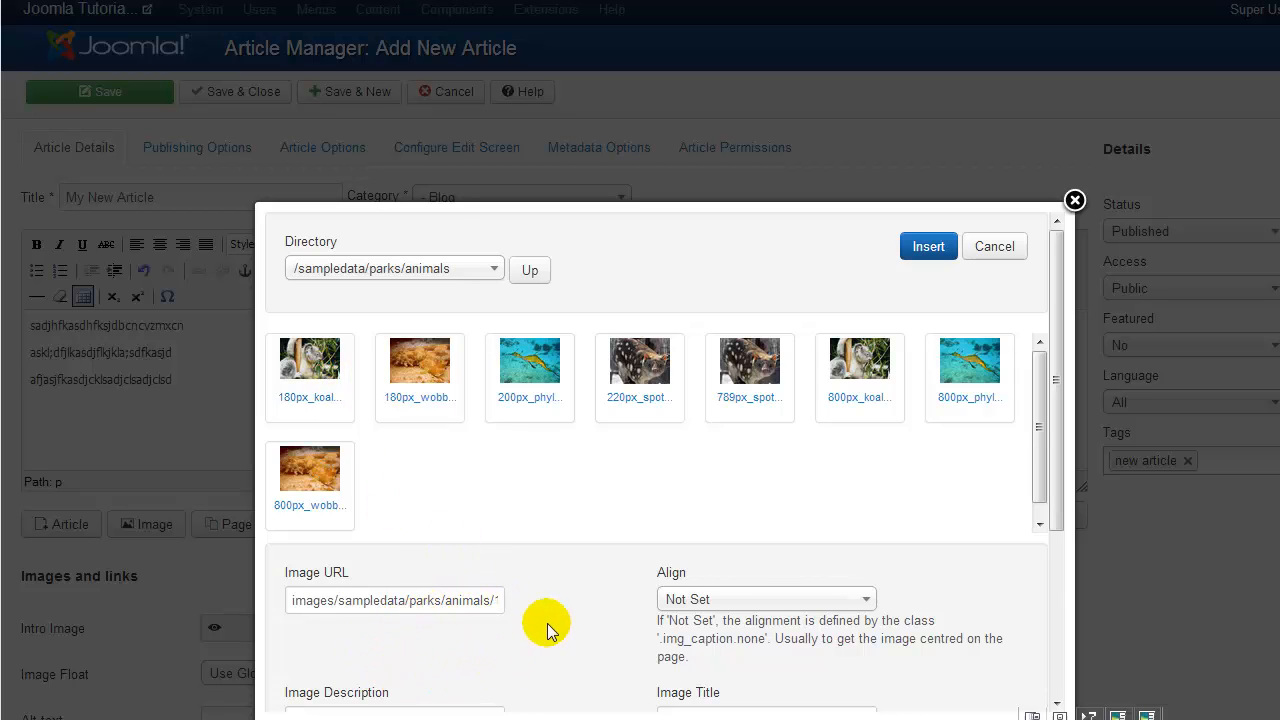
# - Insert the koala picture with its alignment set to Left and its caption set to Yes
pyautogui.scroll(-3, 541, 578)
pyautogui.scroll(1, 541, 580)
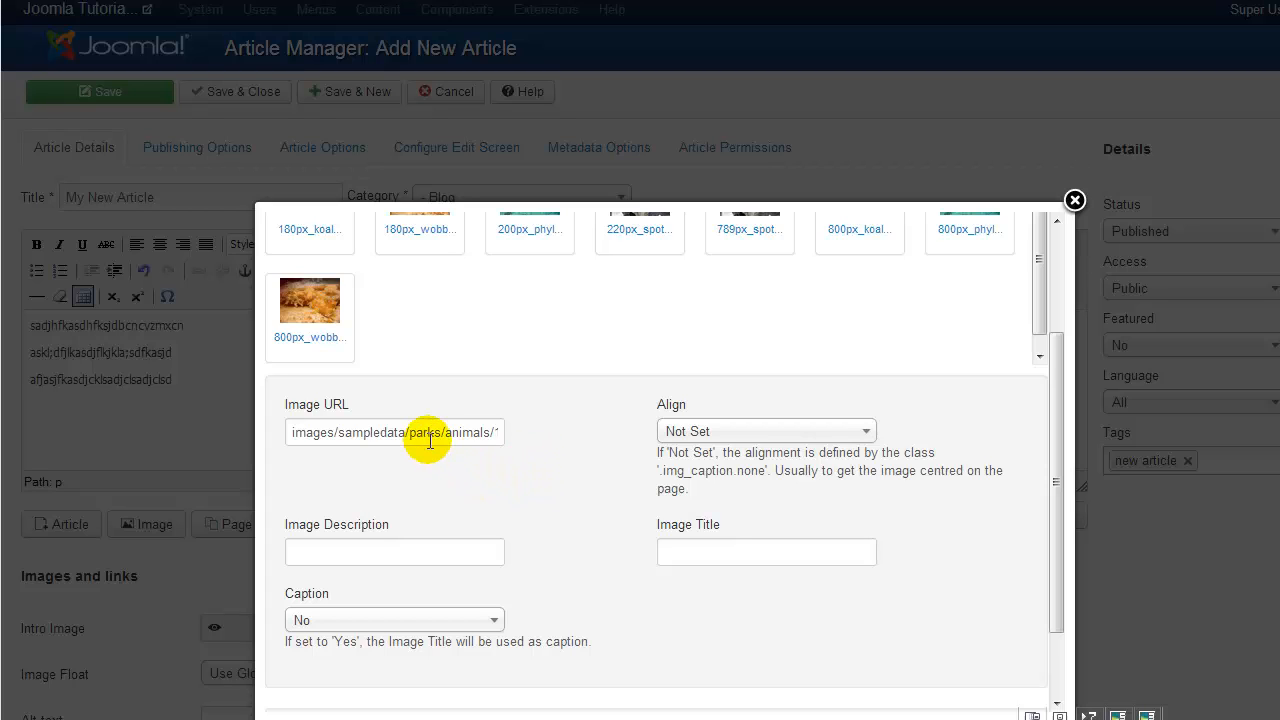
pyautogui.click(868, 432)
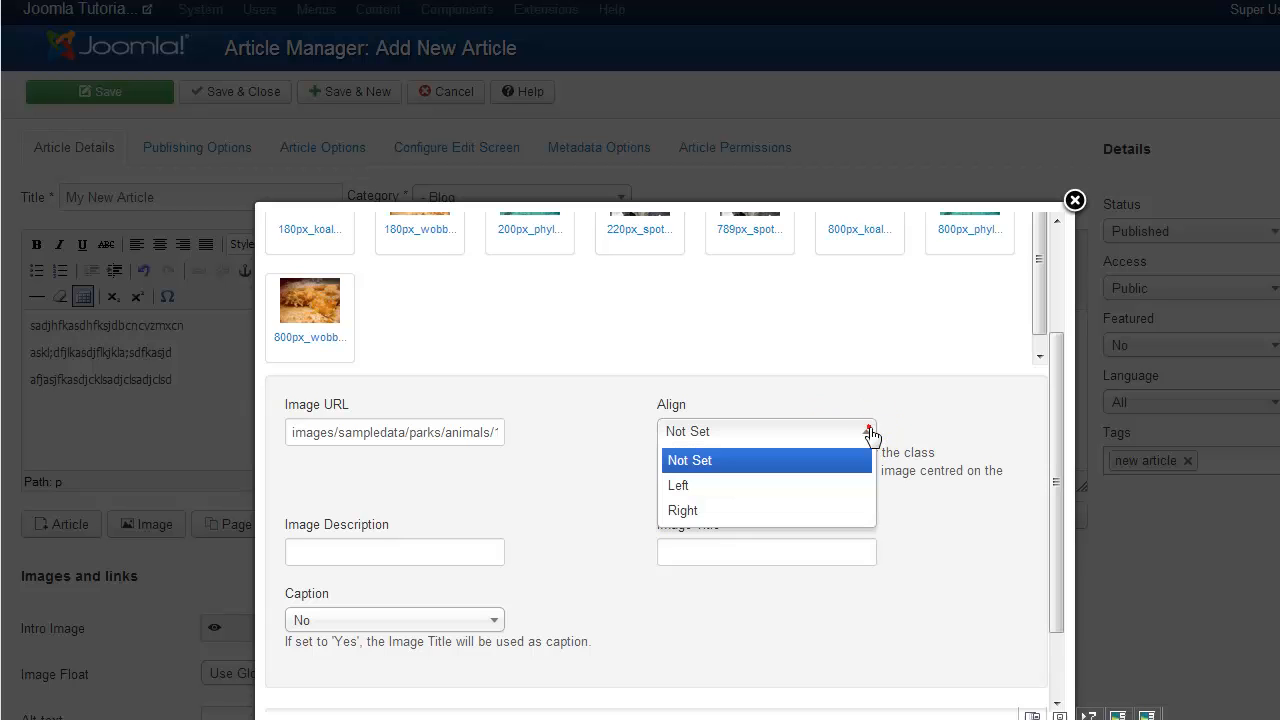
pyautogui.click(810, 485)
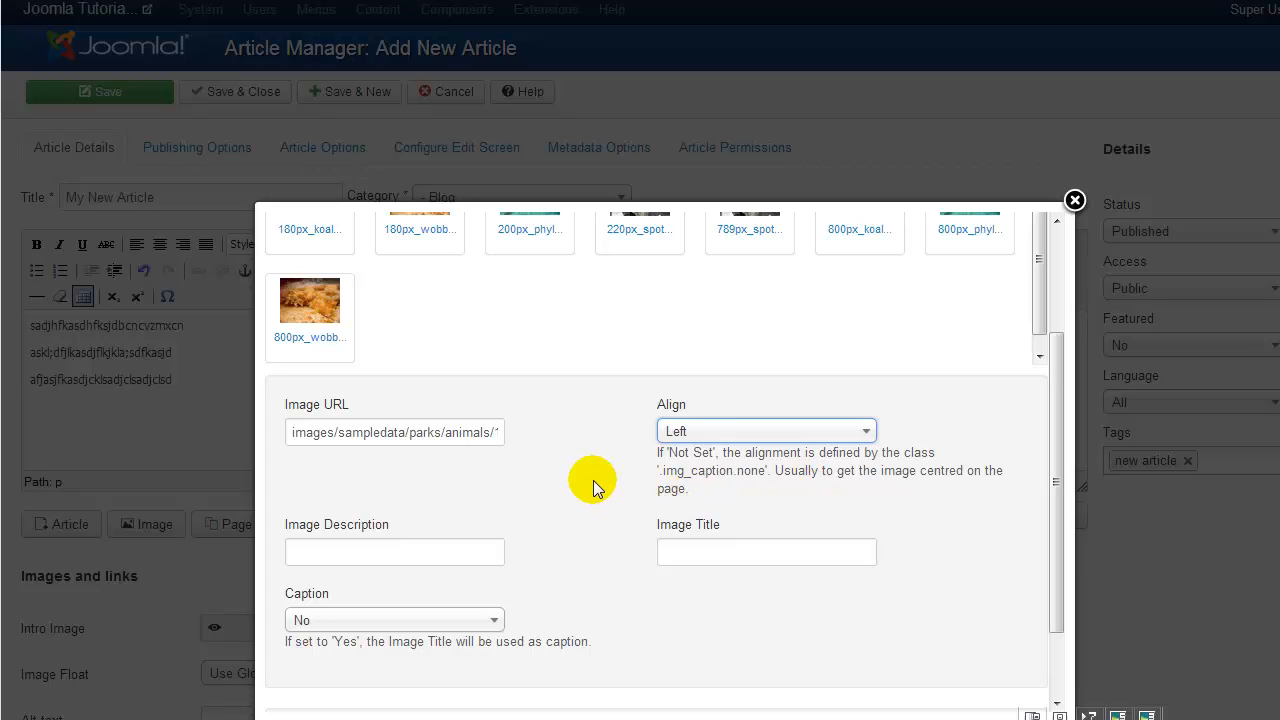
pyautogui.click(469, 549)
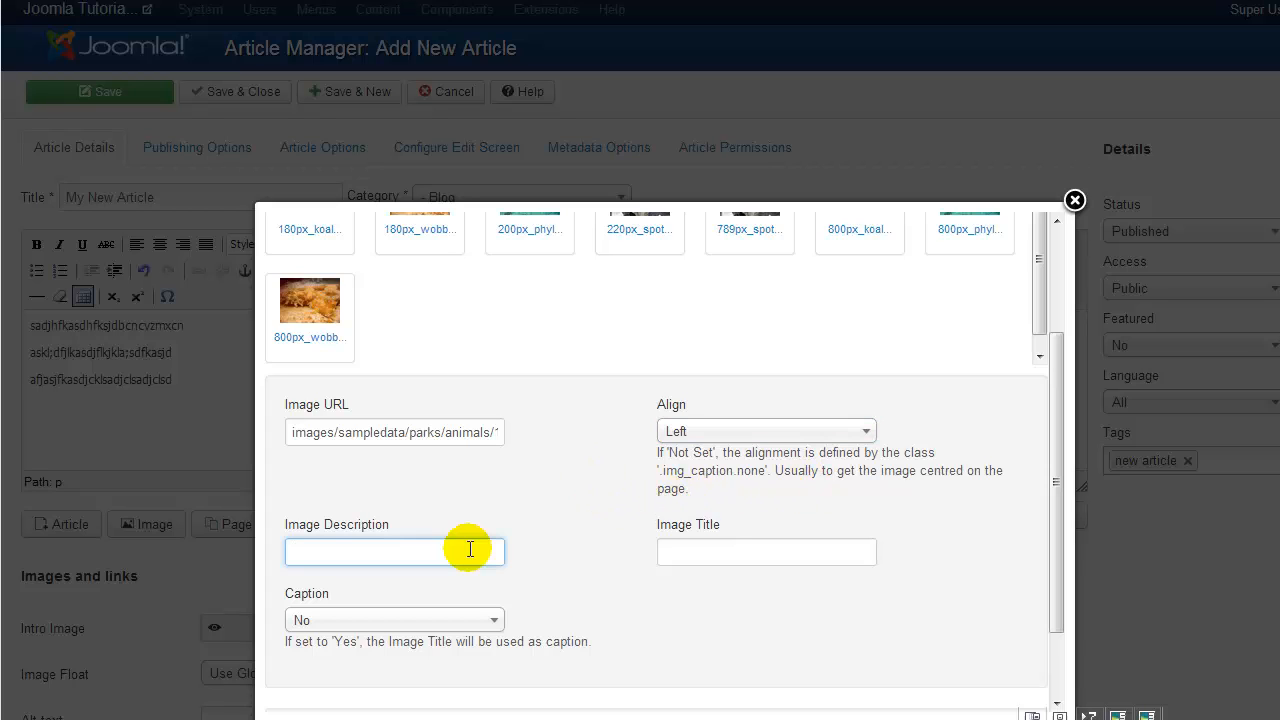
pyautogui.click(680, 555)
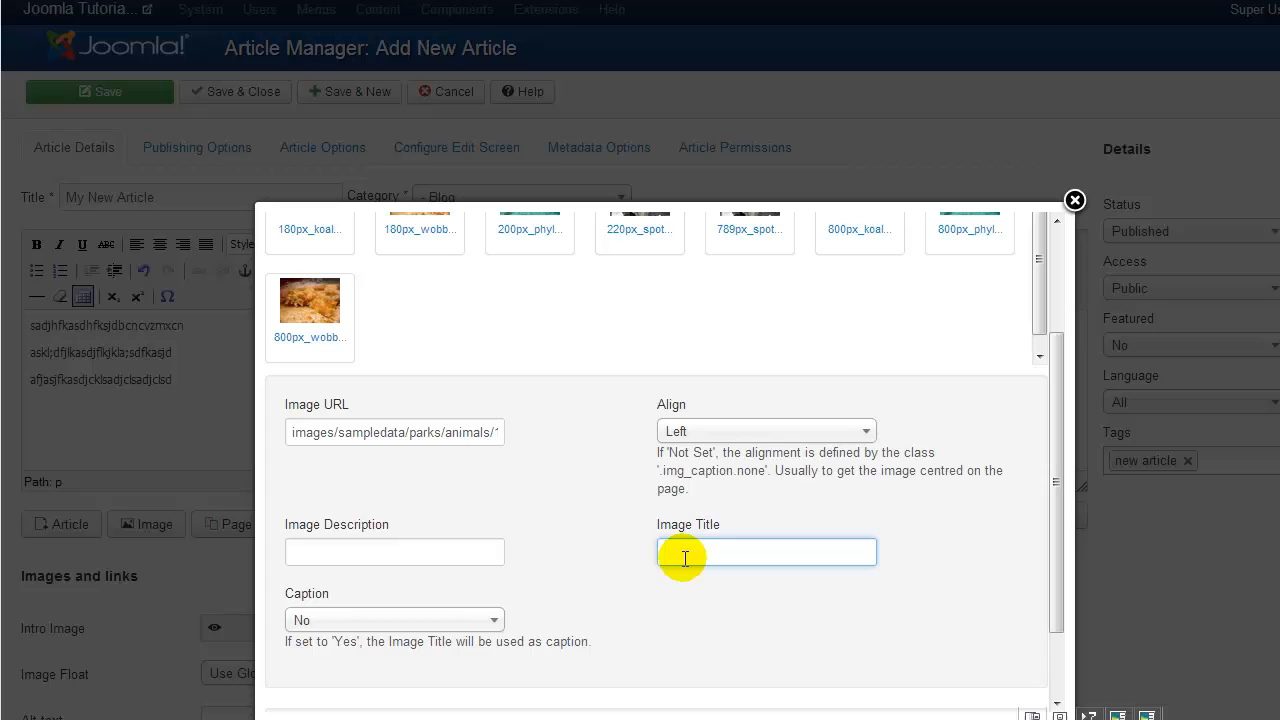
pyautogui.scroll(-2, 595, 560)
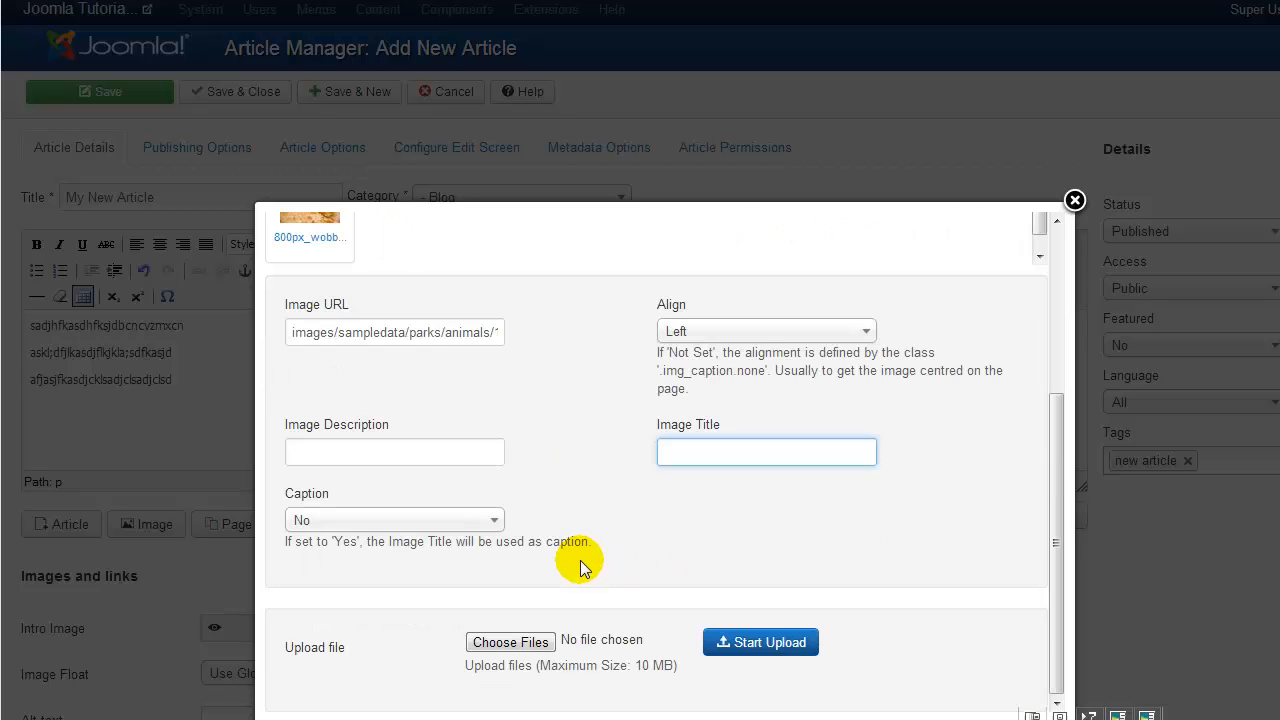
pyautogui.click(496, 522)
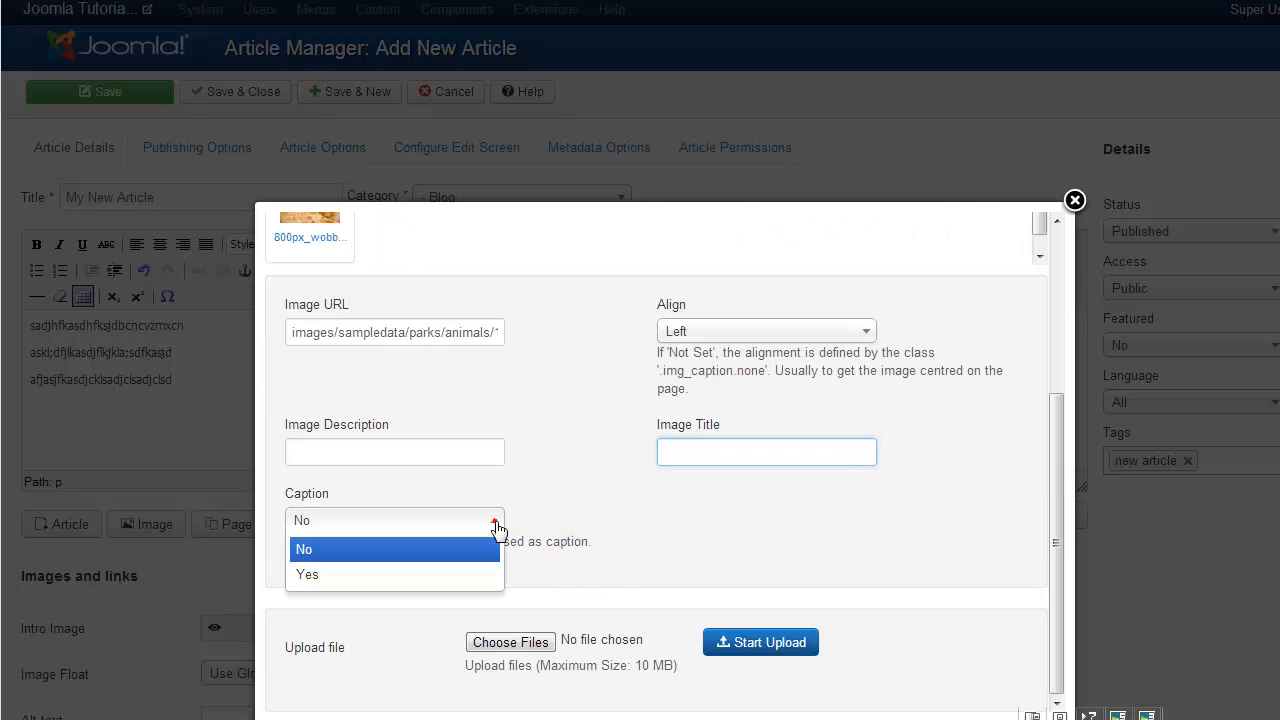
pyautogui.click(462, 575)
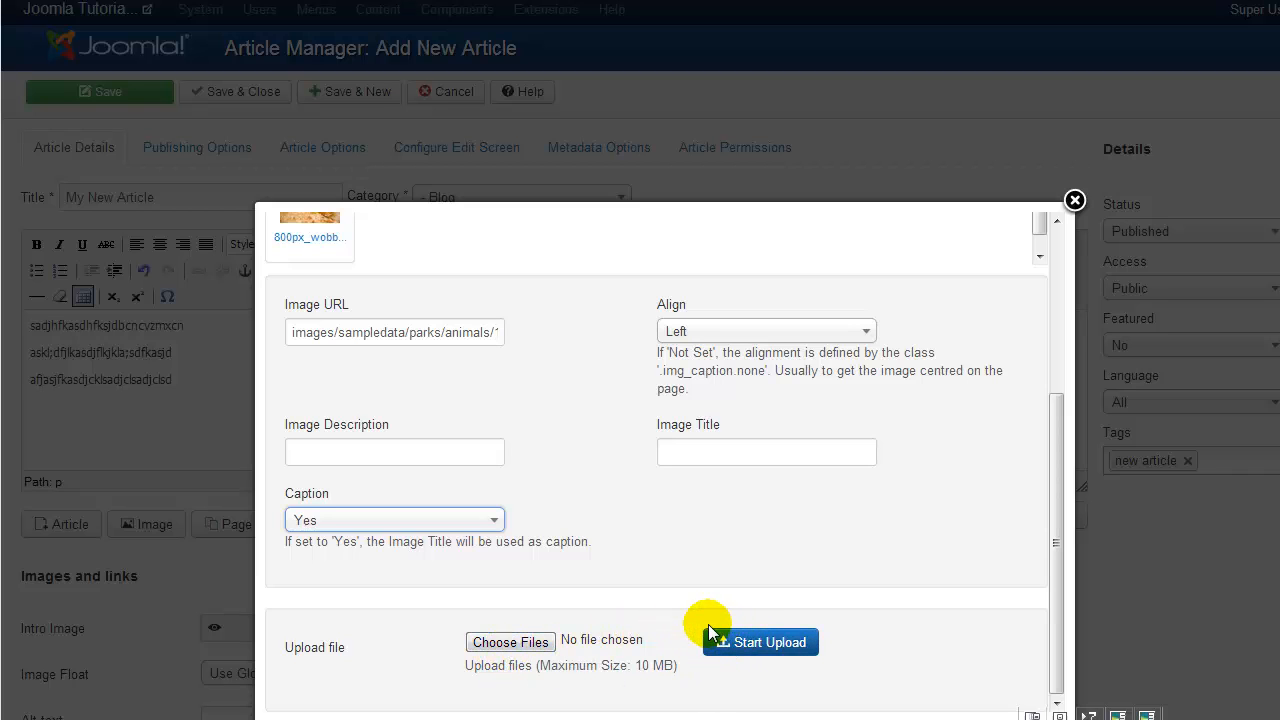
pyautogui.scroll(5, 710, 632)
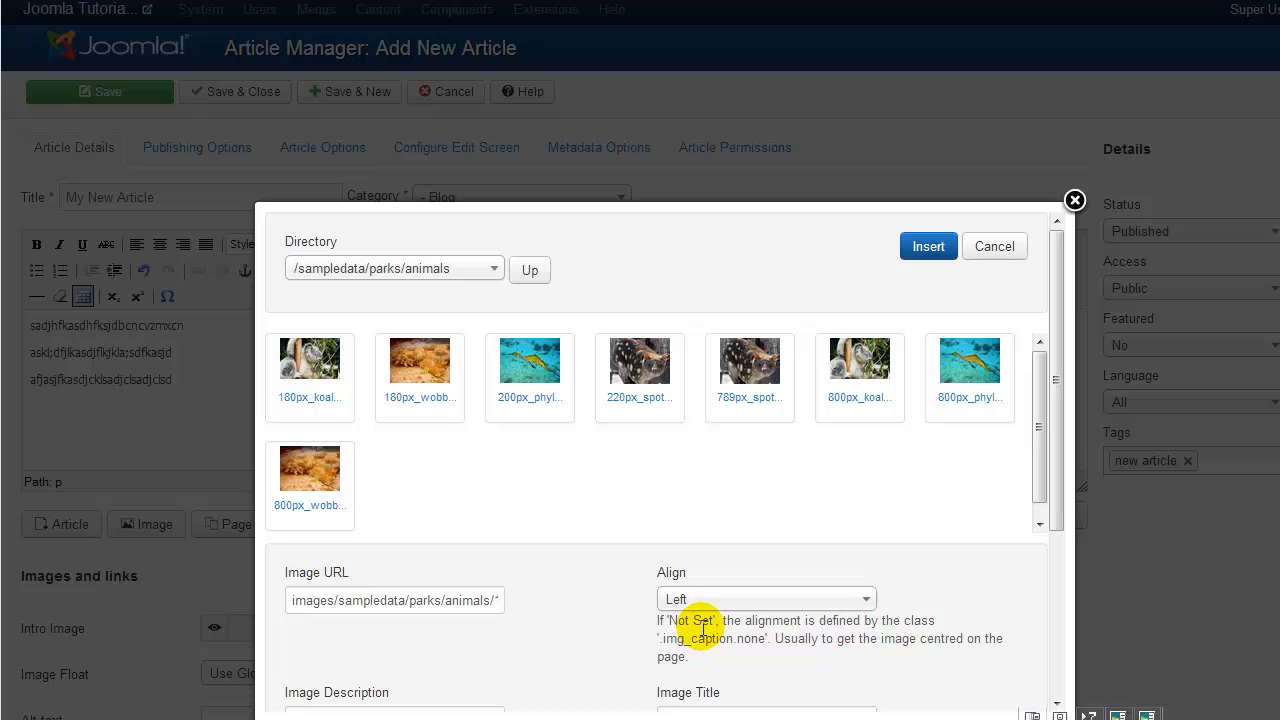
pyautogui.click(925, 248)
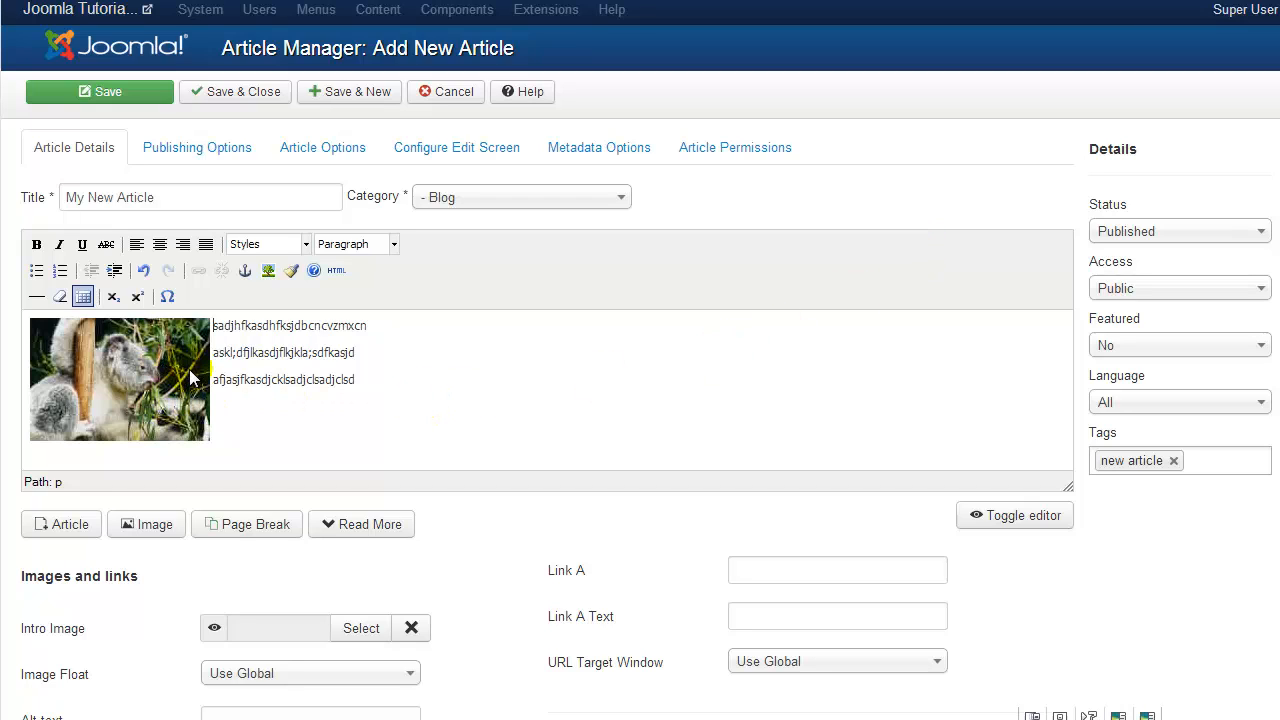
pyautogui.click(243, 366)
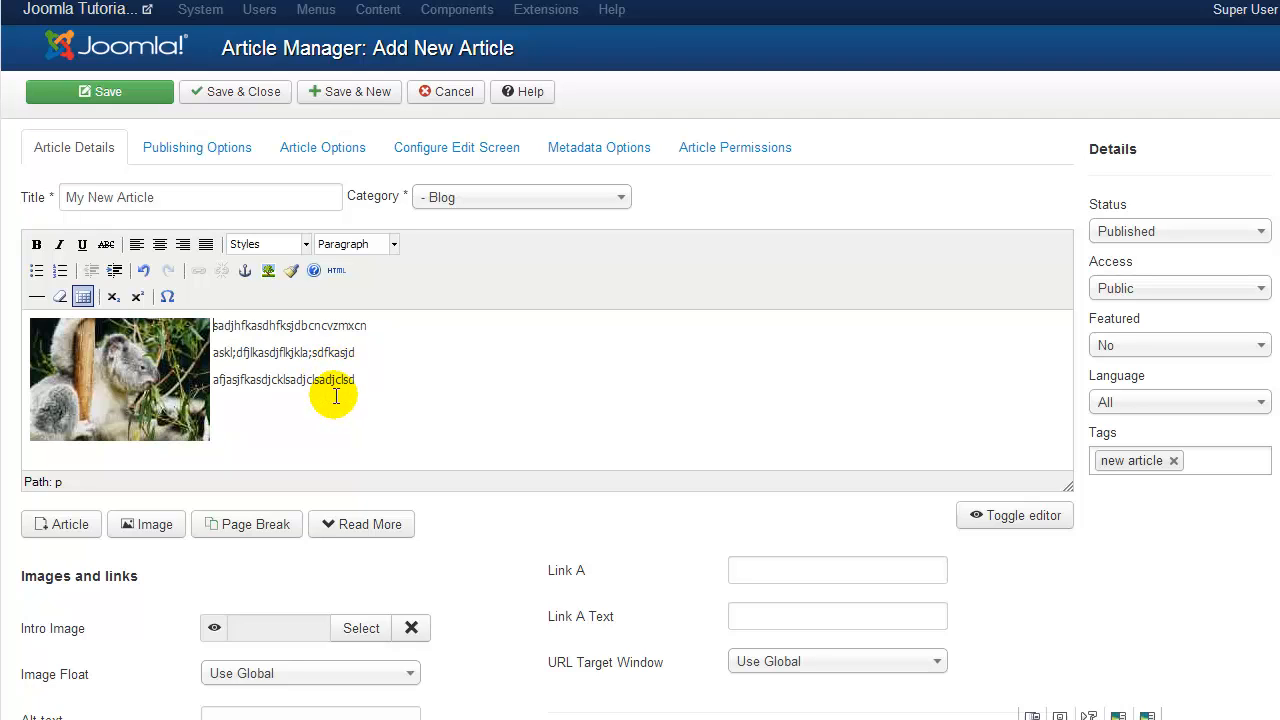
pyautogui.scroll(-2, 336, 396)
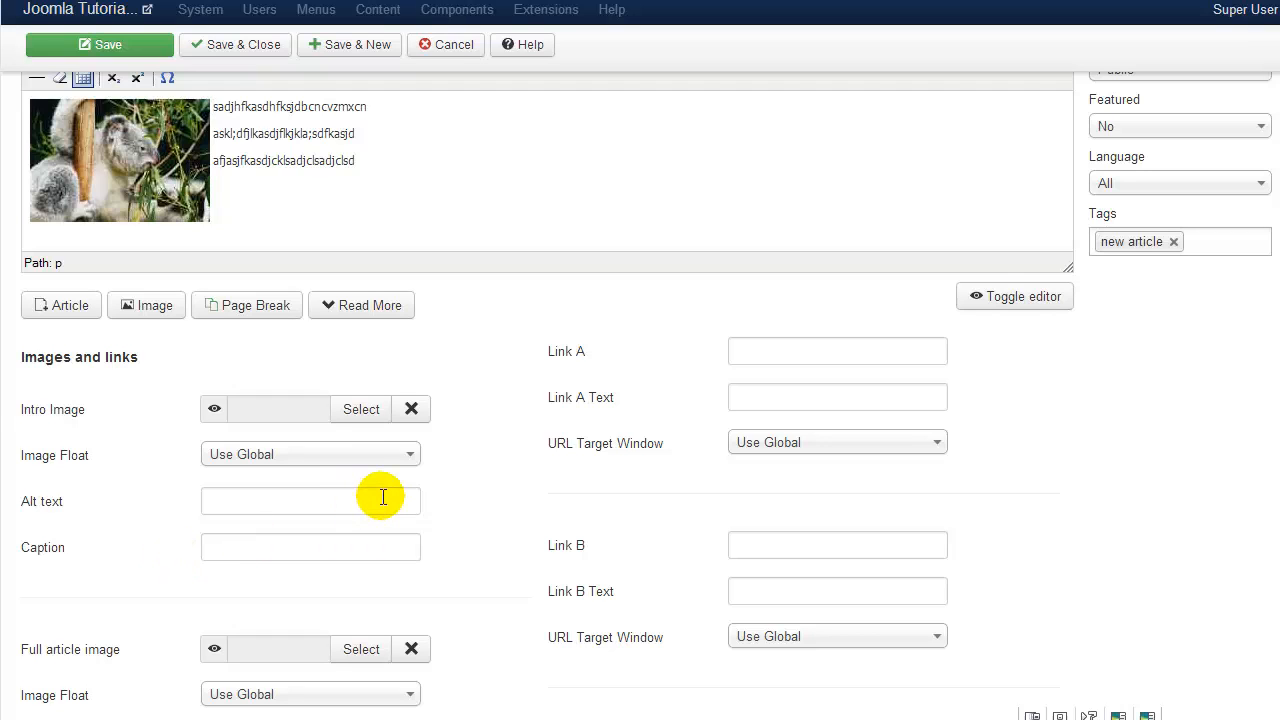
pyautogui.scroll(2, 386, 495)
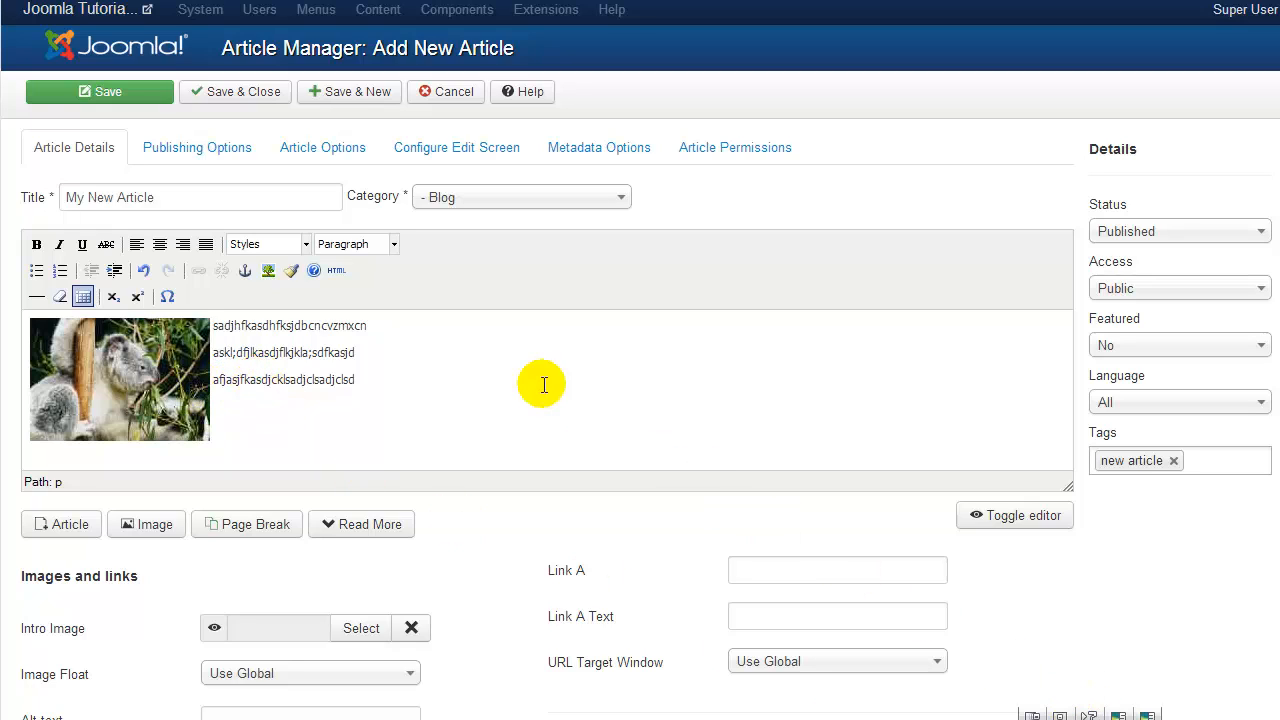
# - Set the article's Finish Publishing date to 30 August 2013
pyautogui.click(197, 147)
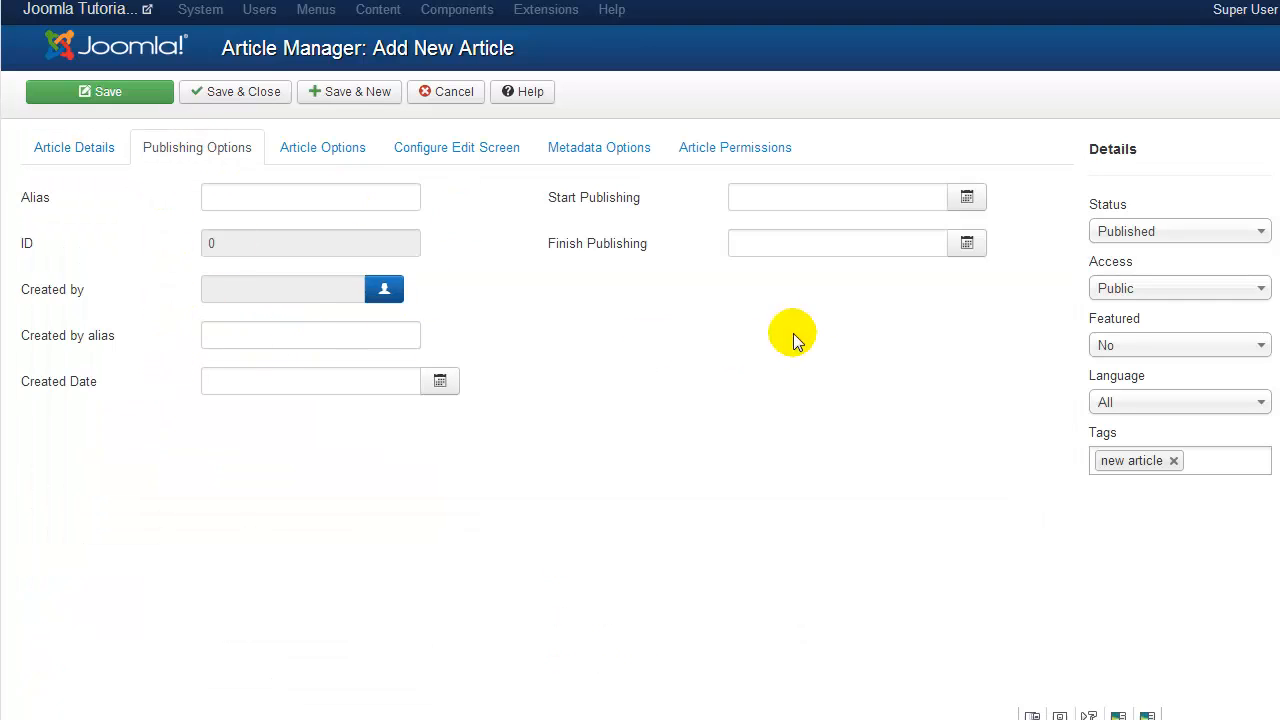
pyautogui.click(966, 200)
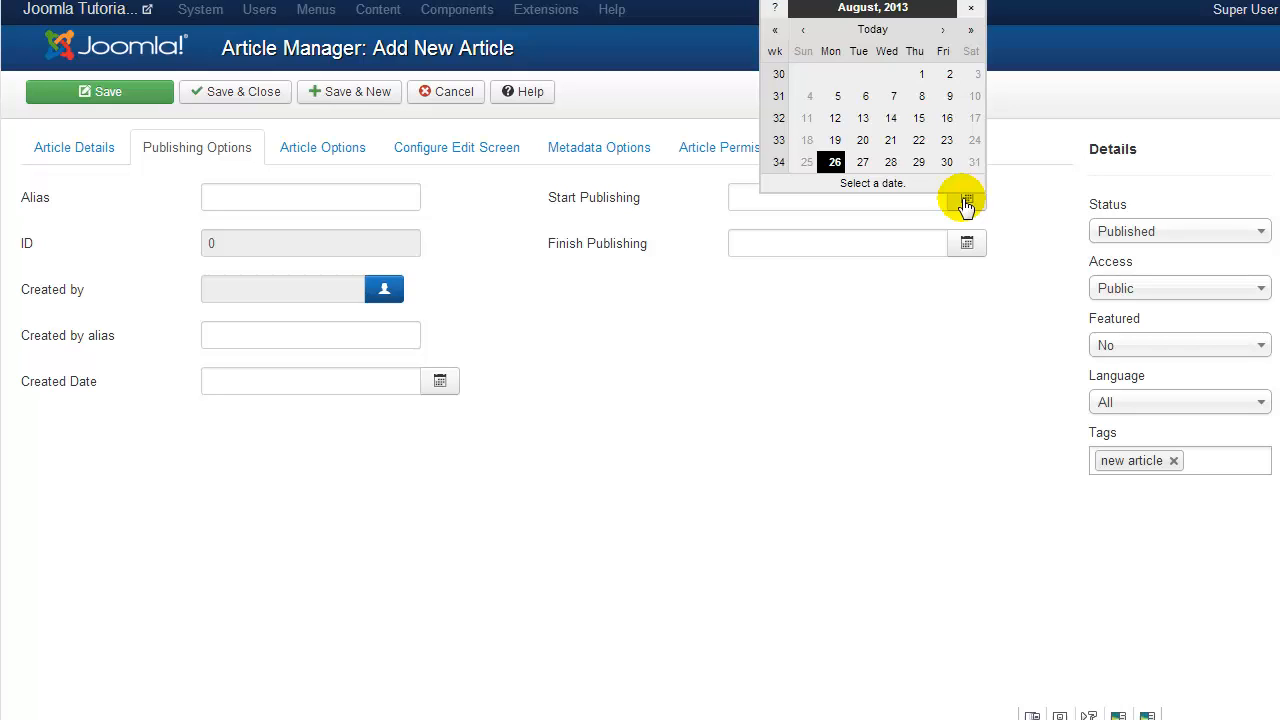
pyautogui.click(967, 244)
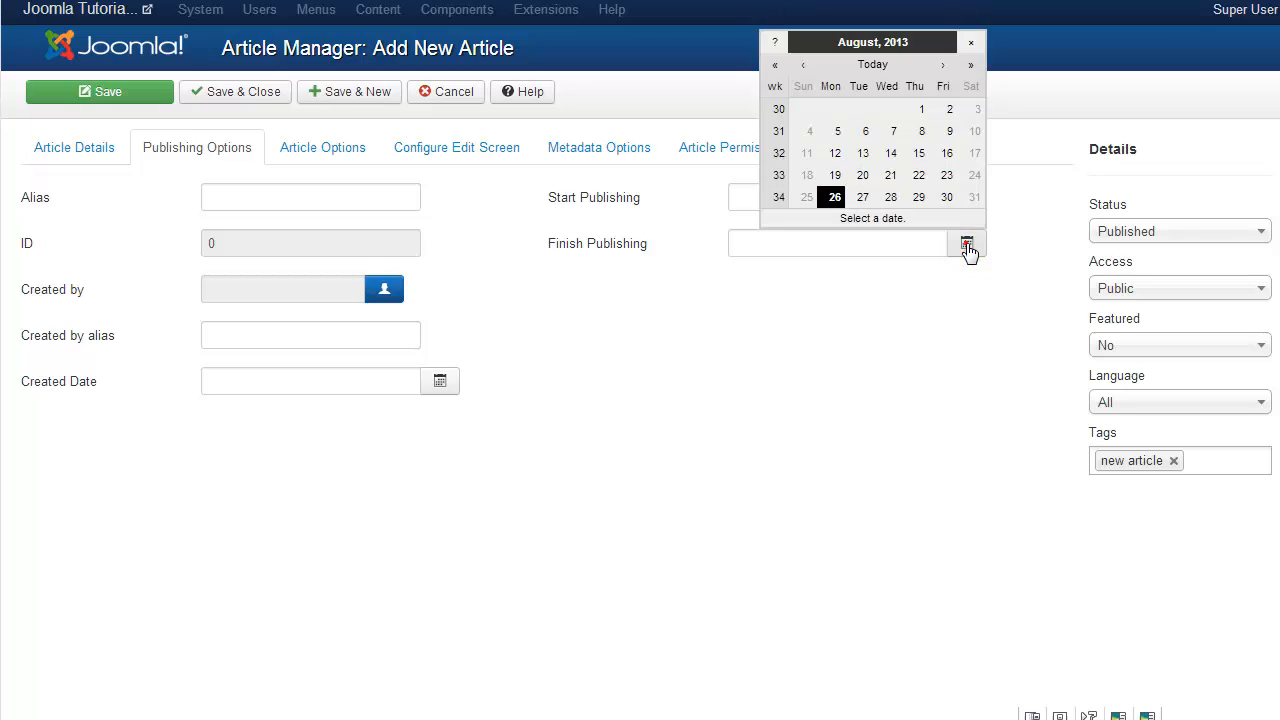
pyautogui.click(967, 246)
pyautogui.click(945, 198)
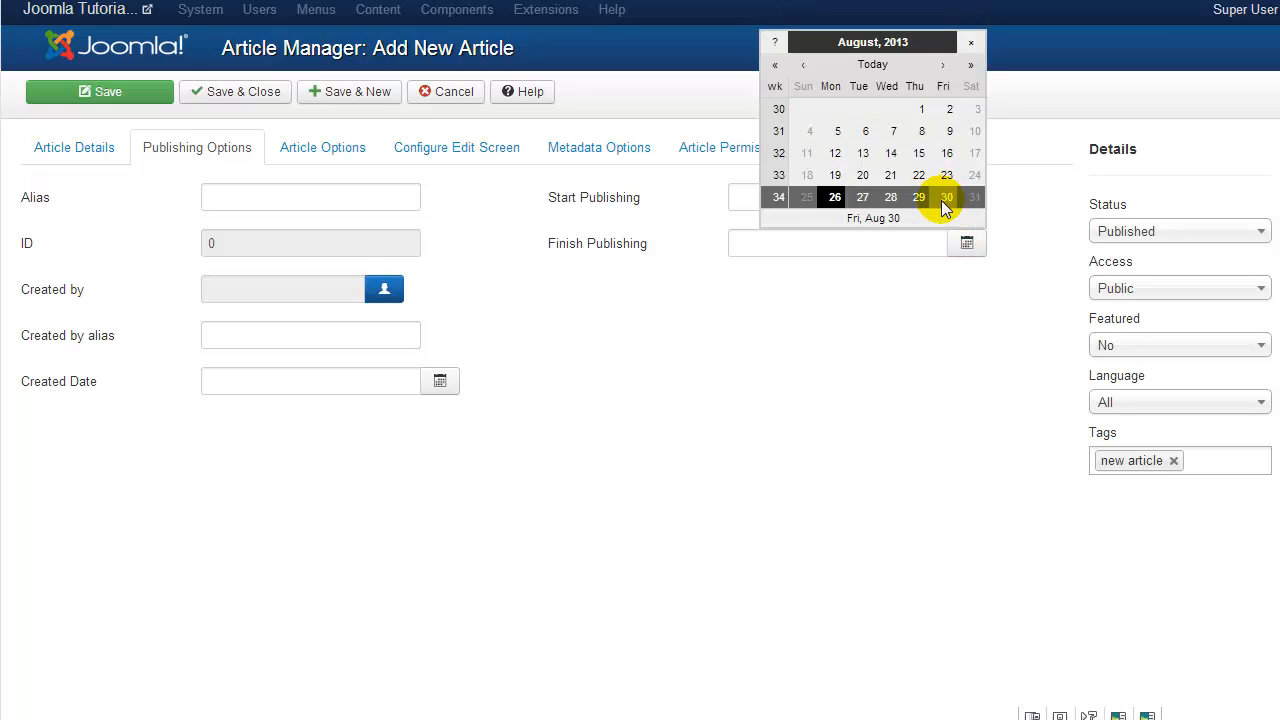
pyautogui.click(856, 401)
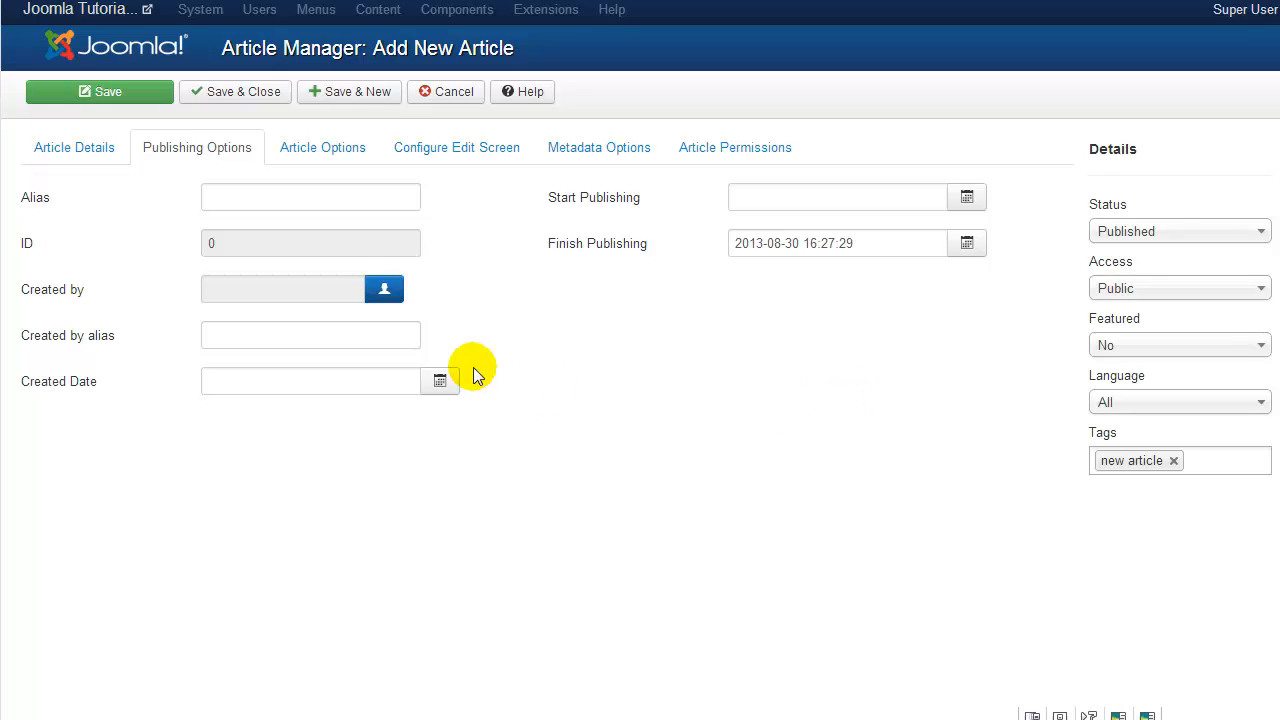
# - Examine the article's author selection, display options, edit screen configuration, metadata and user group permissions without changing them
pyautogui.click(384, 290)
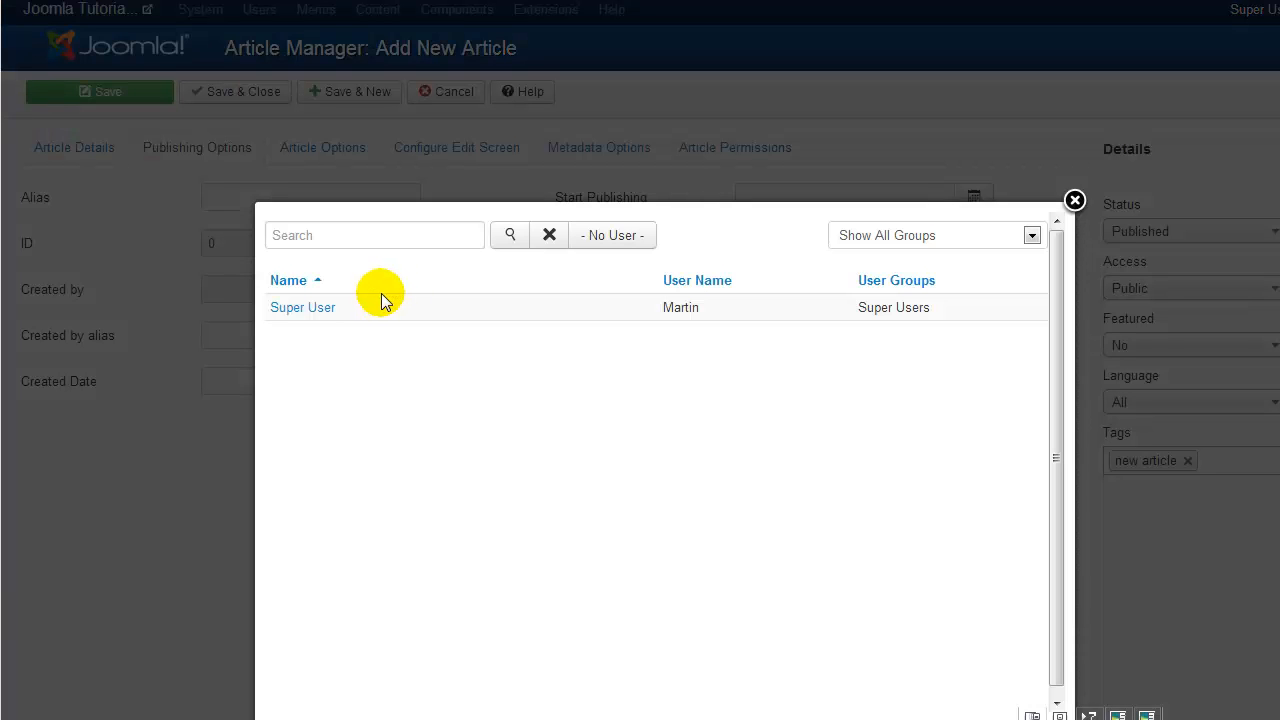
pyautogui.click(1072, 201)
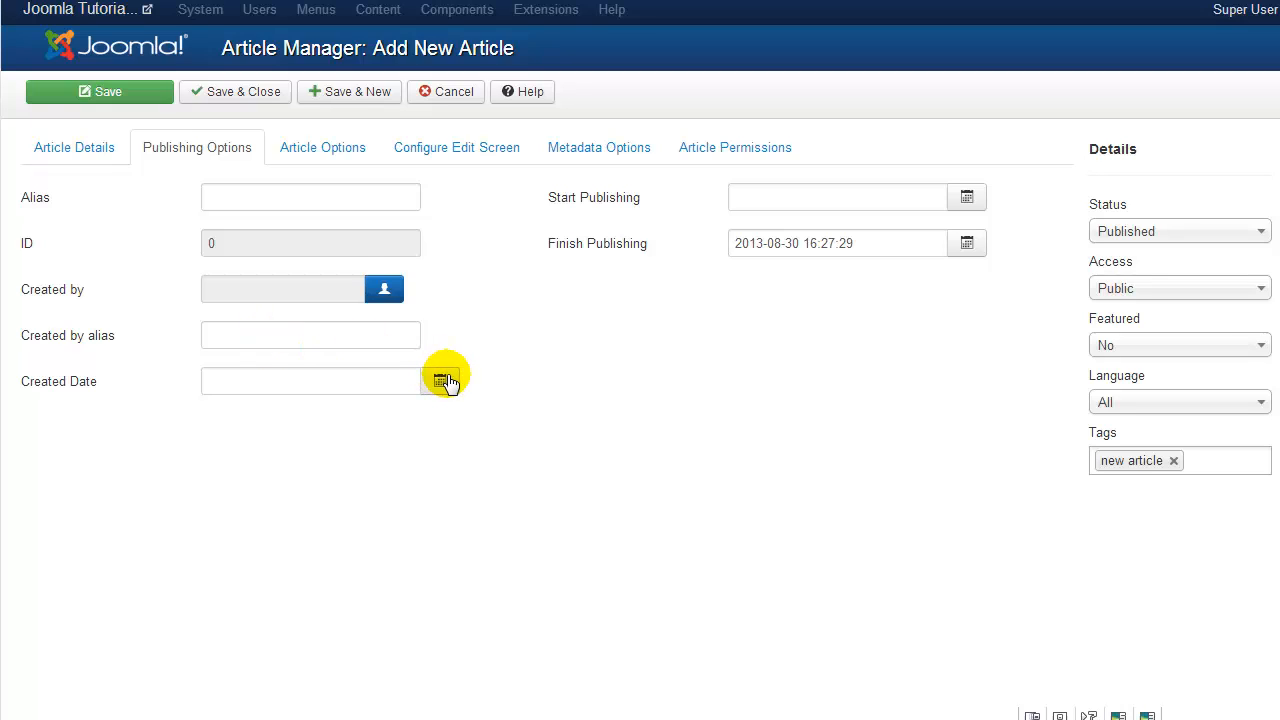
pyautogui.click(325, 197)
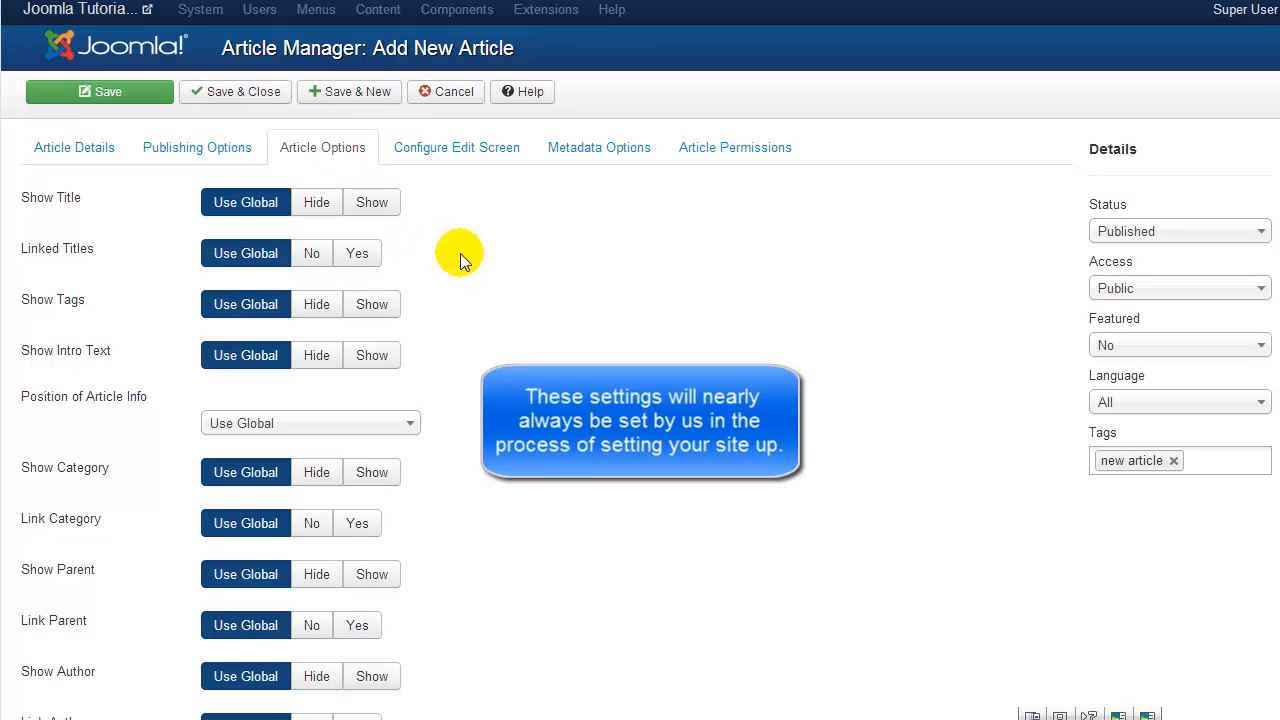
pyautogui.scroll(-3, 505, 266)
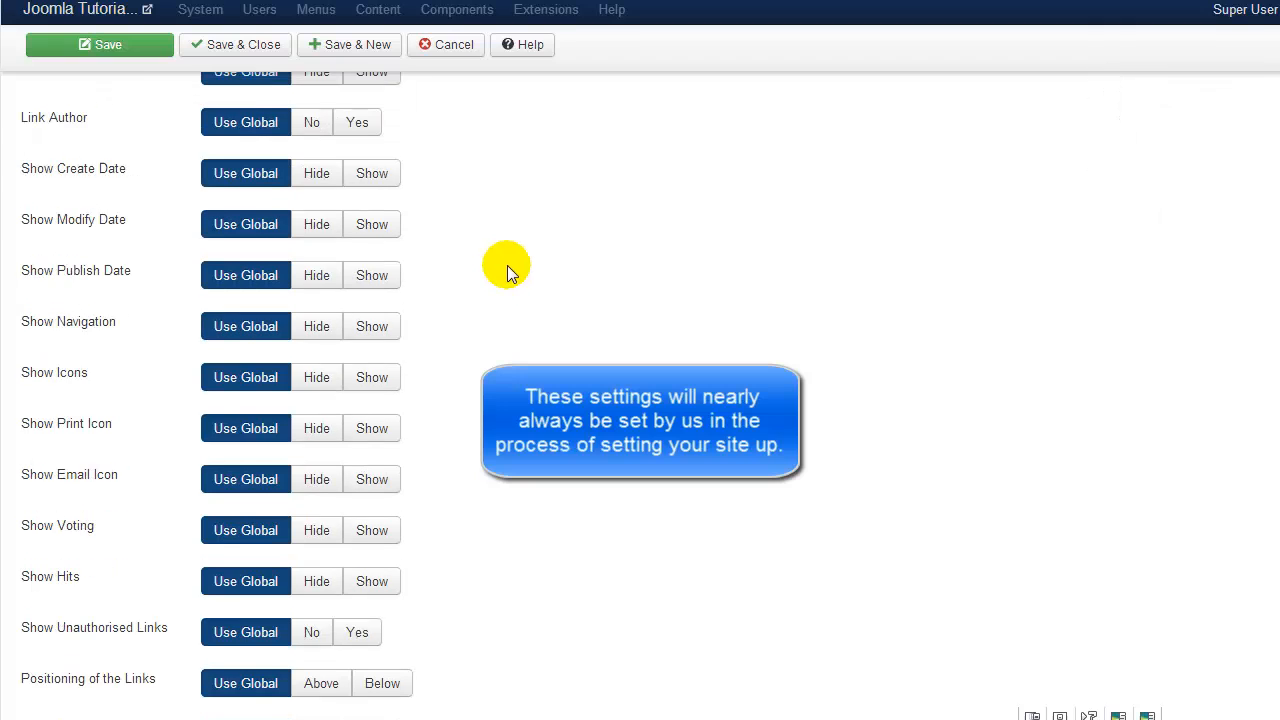
pyautogui.scroll(5, 507, 272)
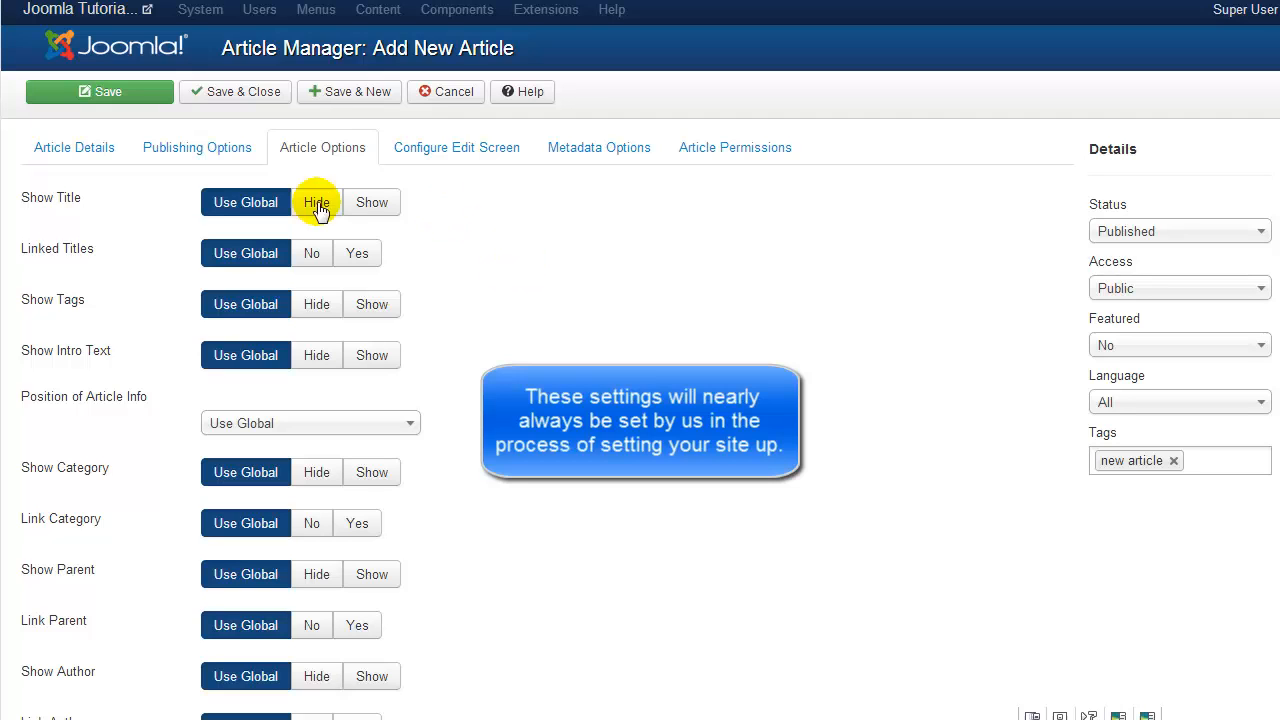
pyautogui.scroll(-5, 432, 241)
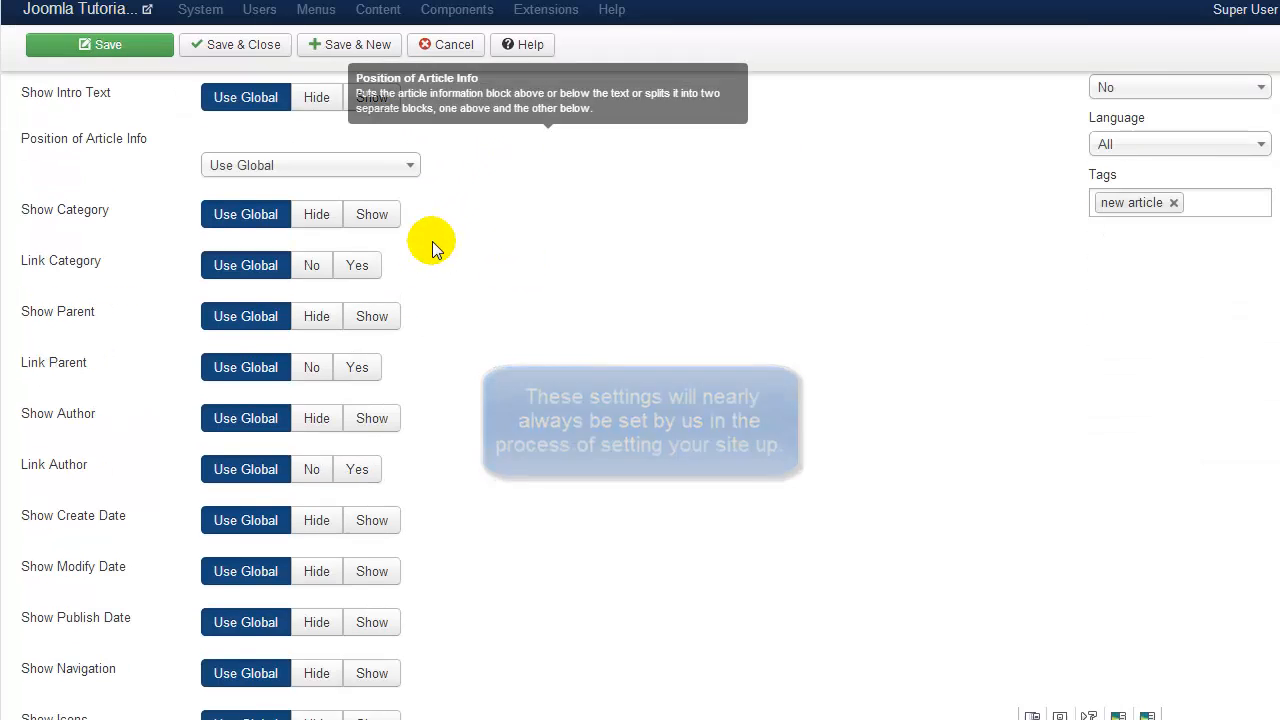
pyautogui.scroll(5, 432, 241)
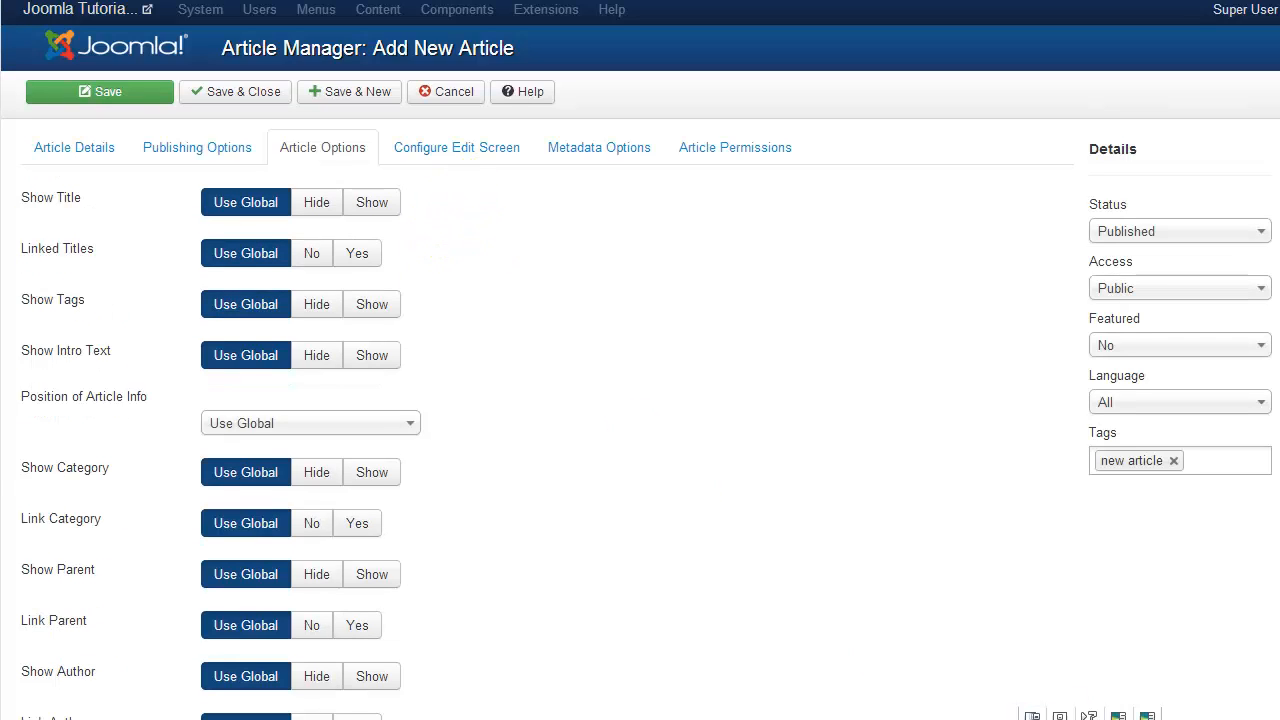
pyautogui.click(455, 152)
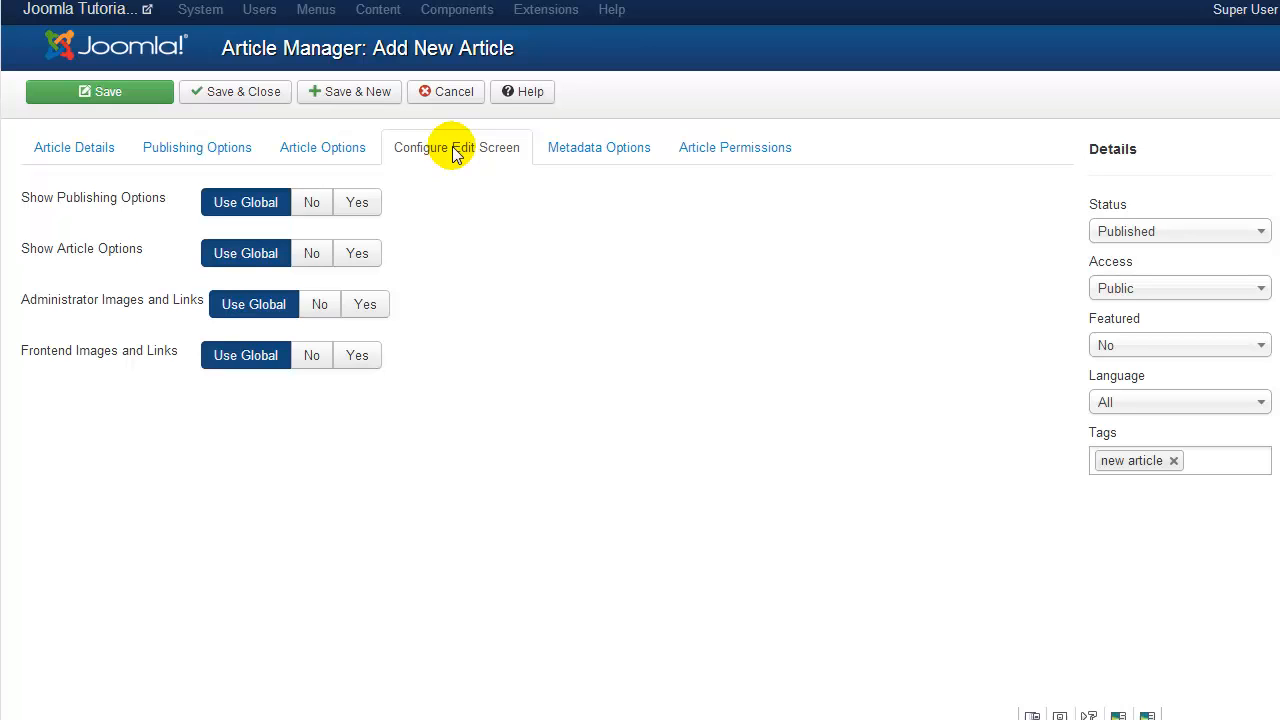
pyautogui.click(607, 152)
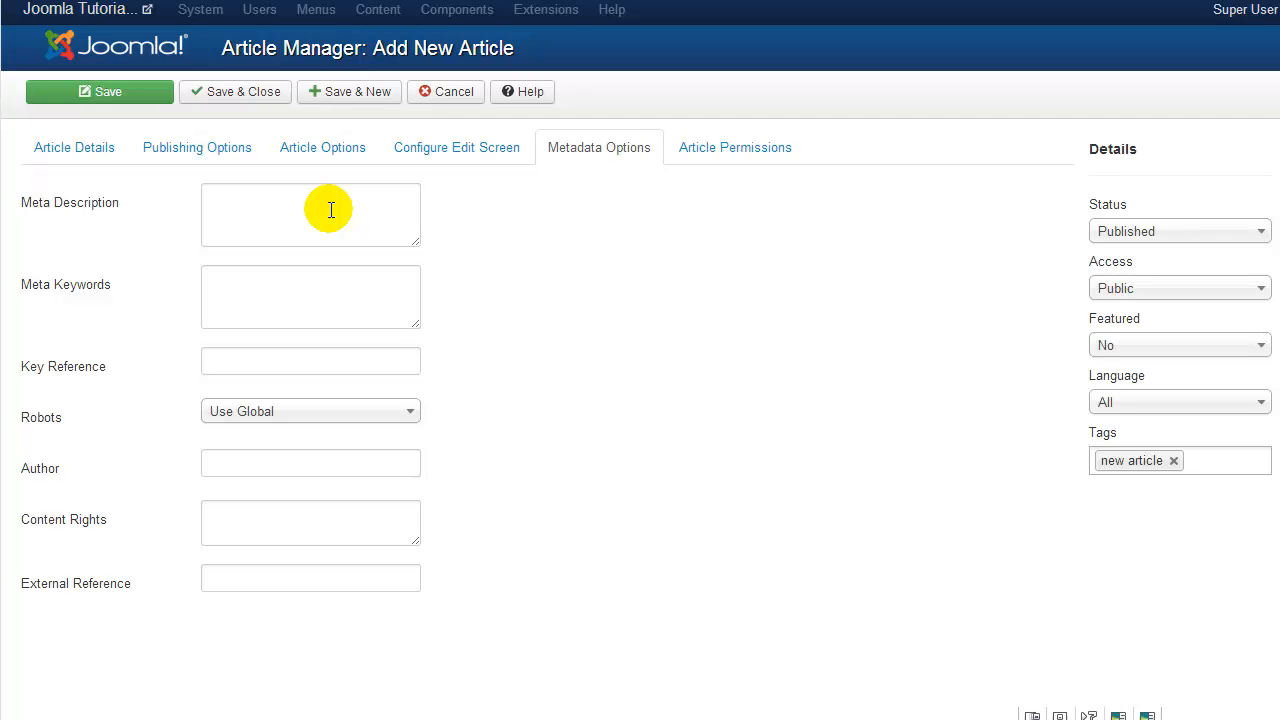
pyautogui.click(742, 158)
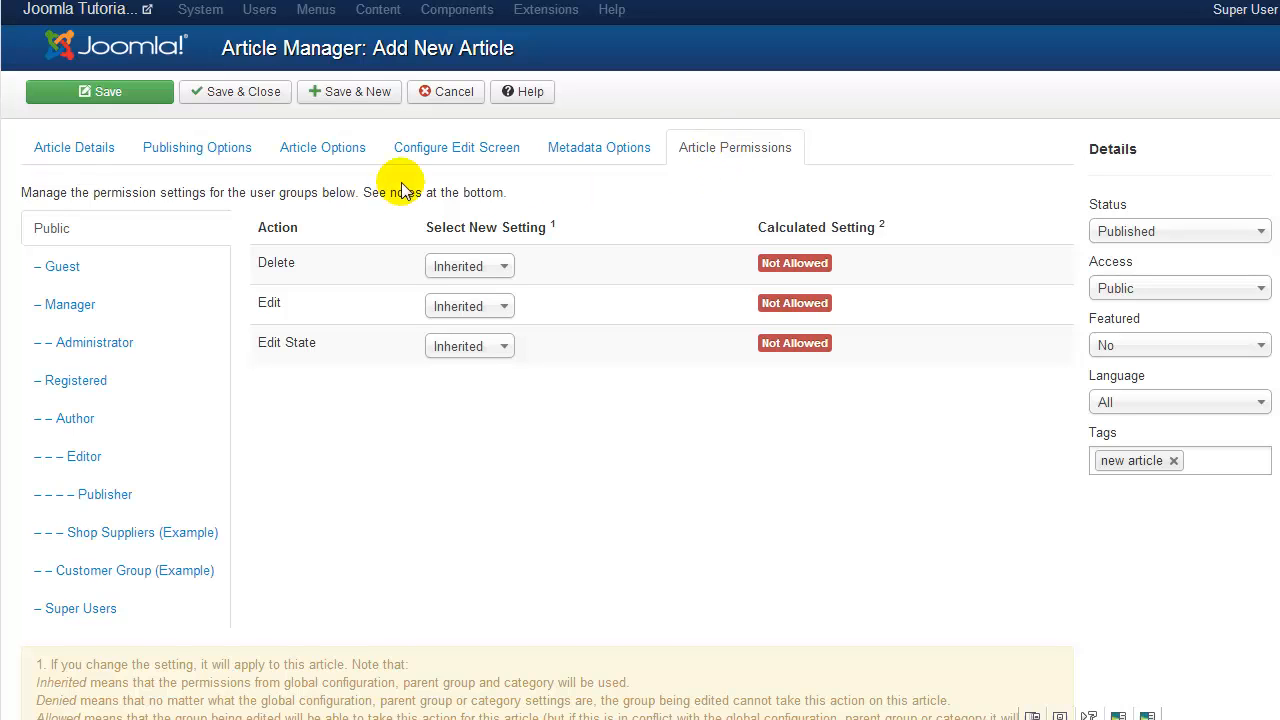
# - Return to the article details and save the article, keeping it open for editing
pyautogui.click(108, 152)
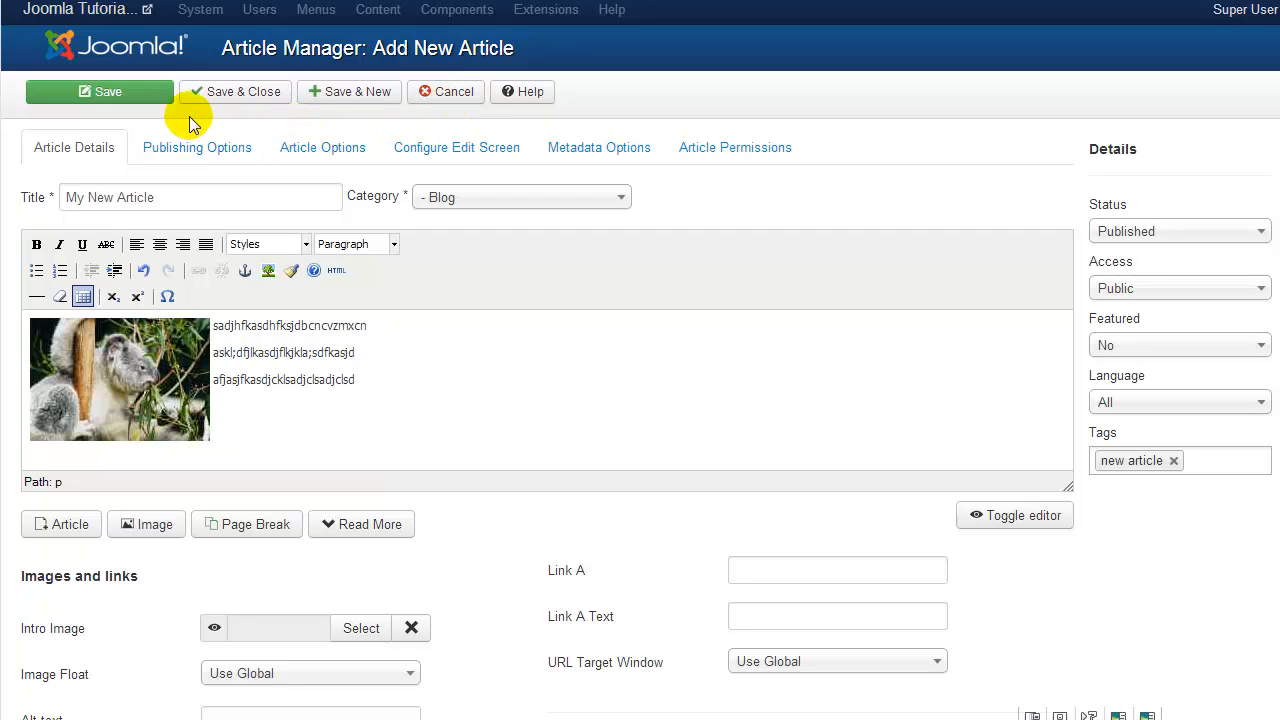
pyautogui.click(145, 104)
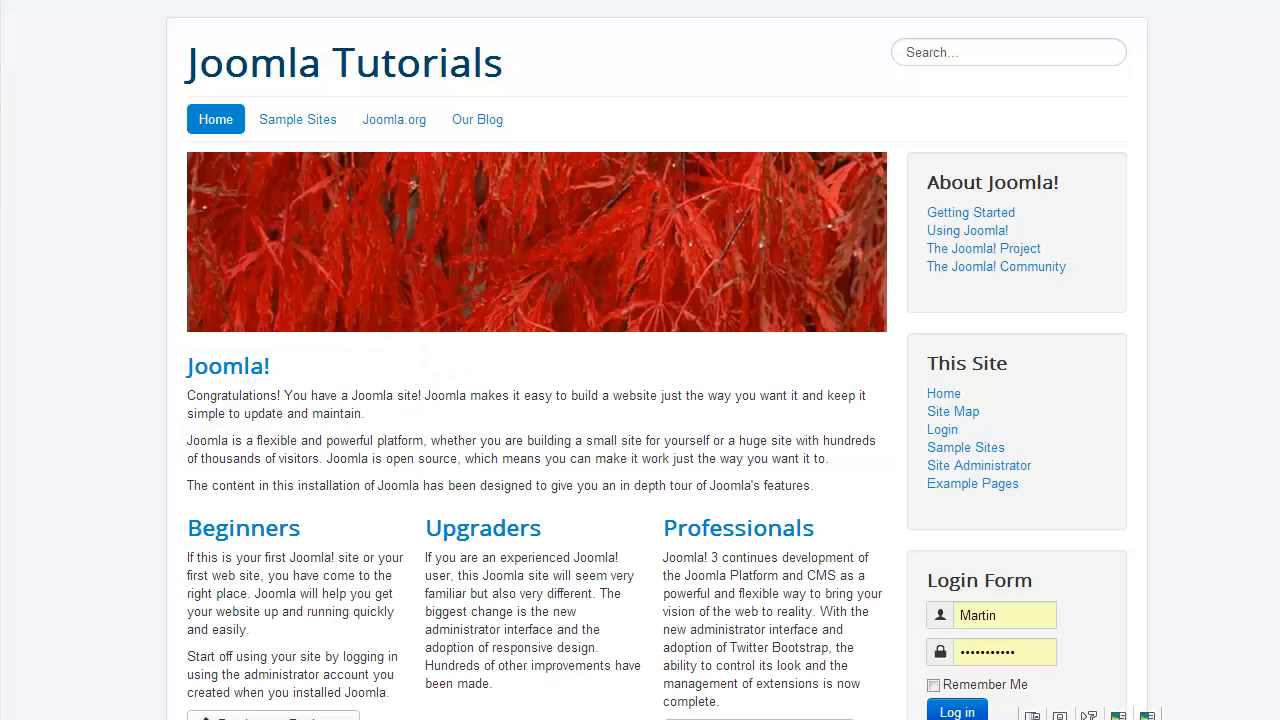
# - View My New Article through Our Blog on the public site and compare it with its version in the article editor
pyautogui.click(479, 131)
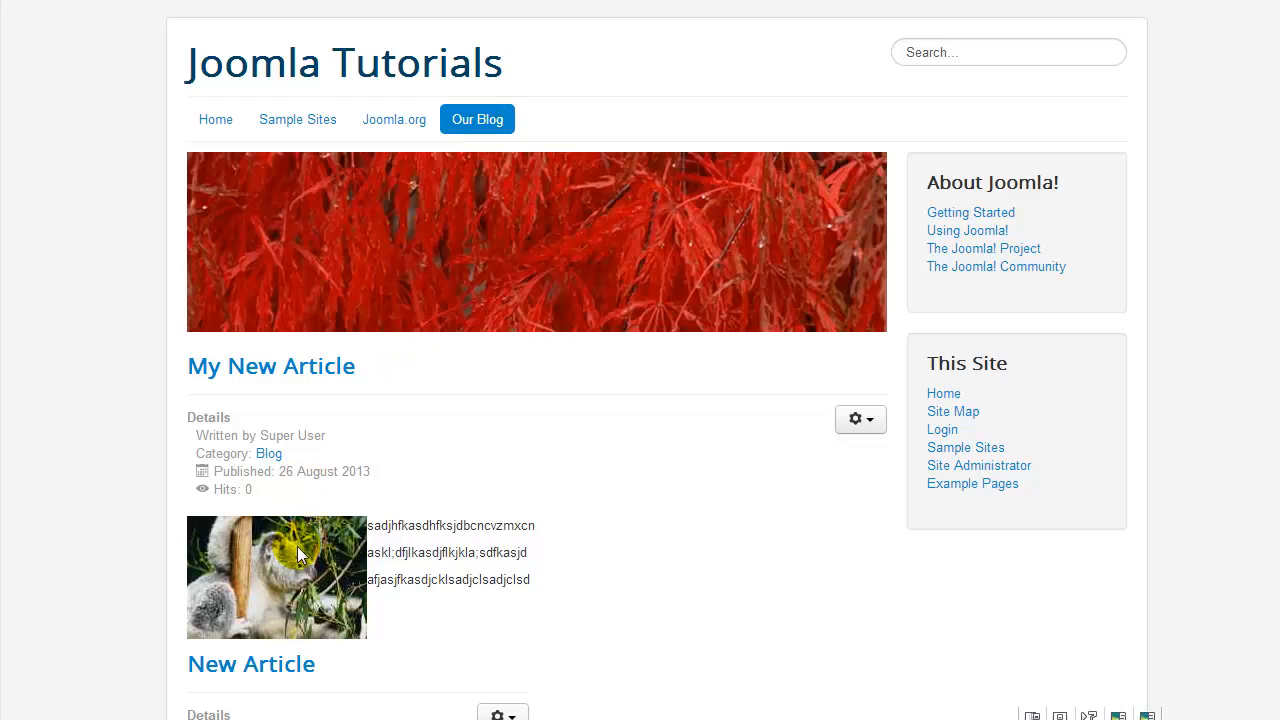
pyautogui.click(278, 368)
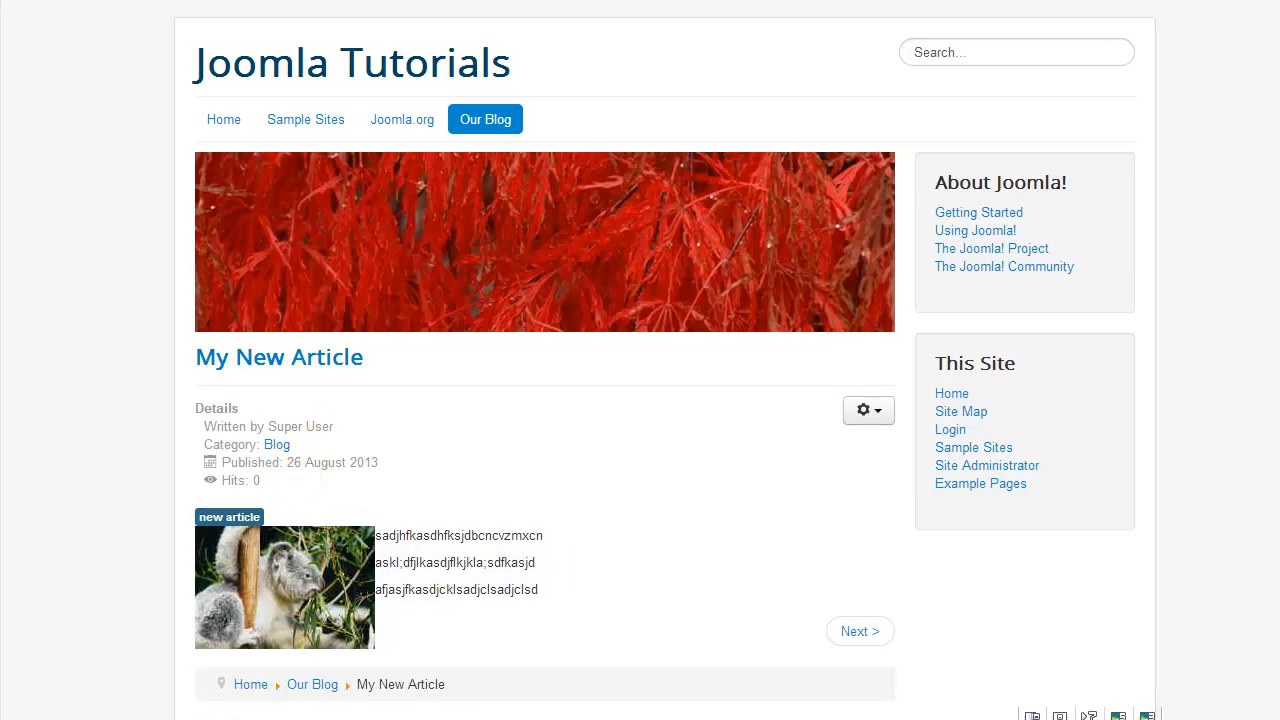
pyautogui.hotkey('ctrl', 'Tab')
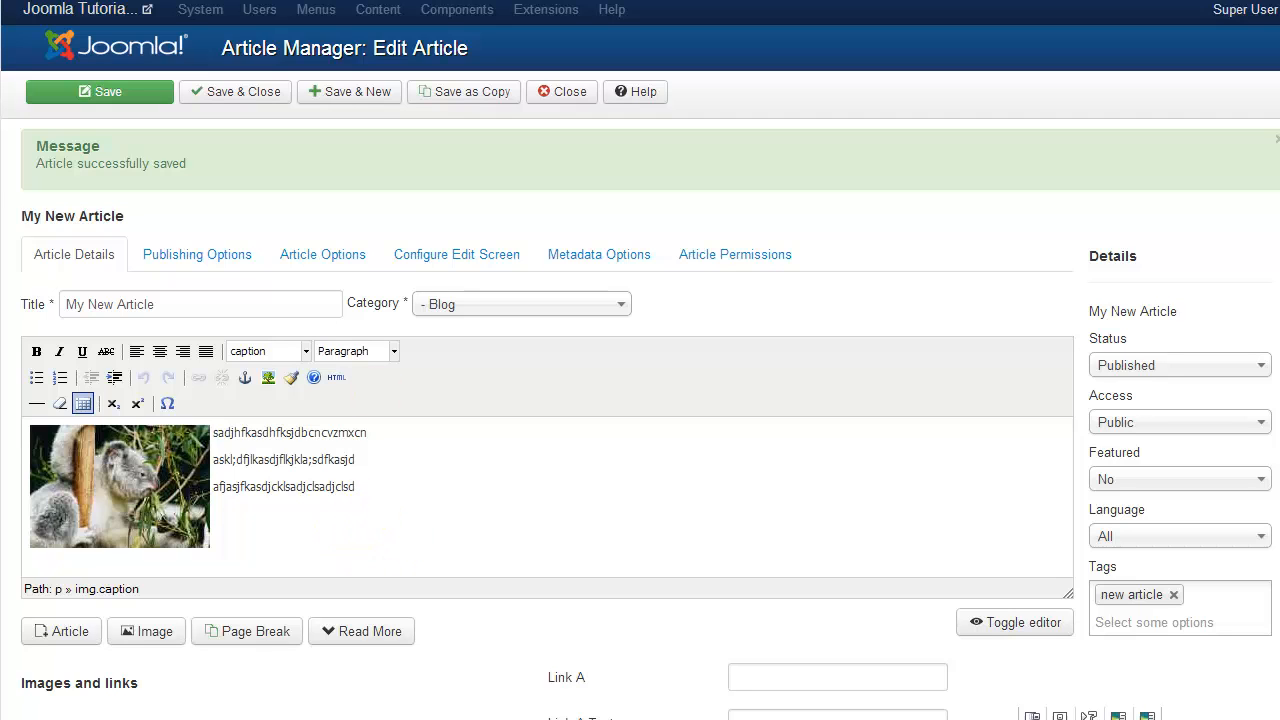
pyautogui.hotkey('ctrl', 'Tab')
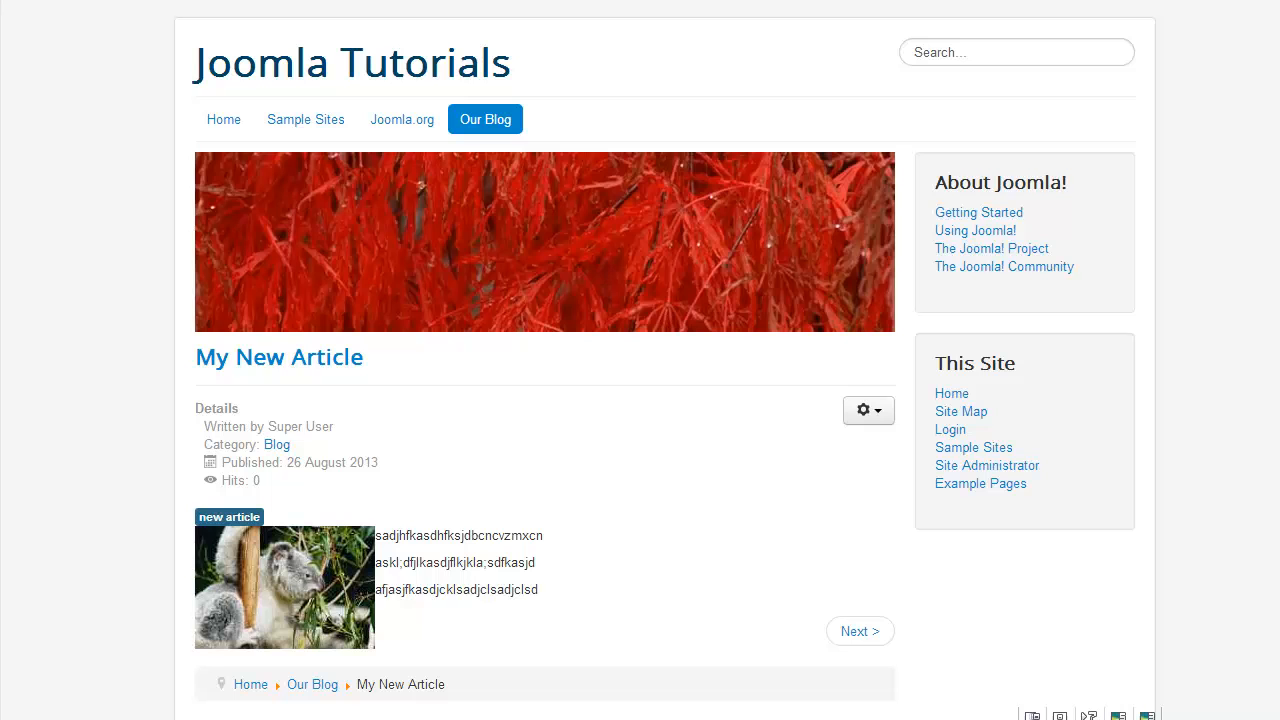
pyautogui.hotkey('ctrl', 'Tab')
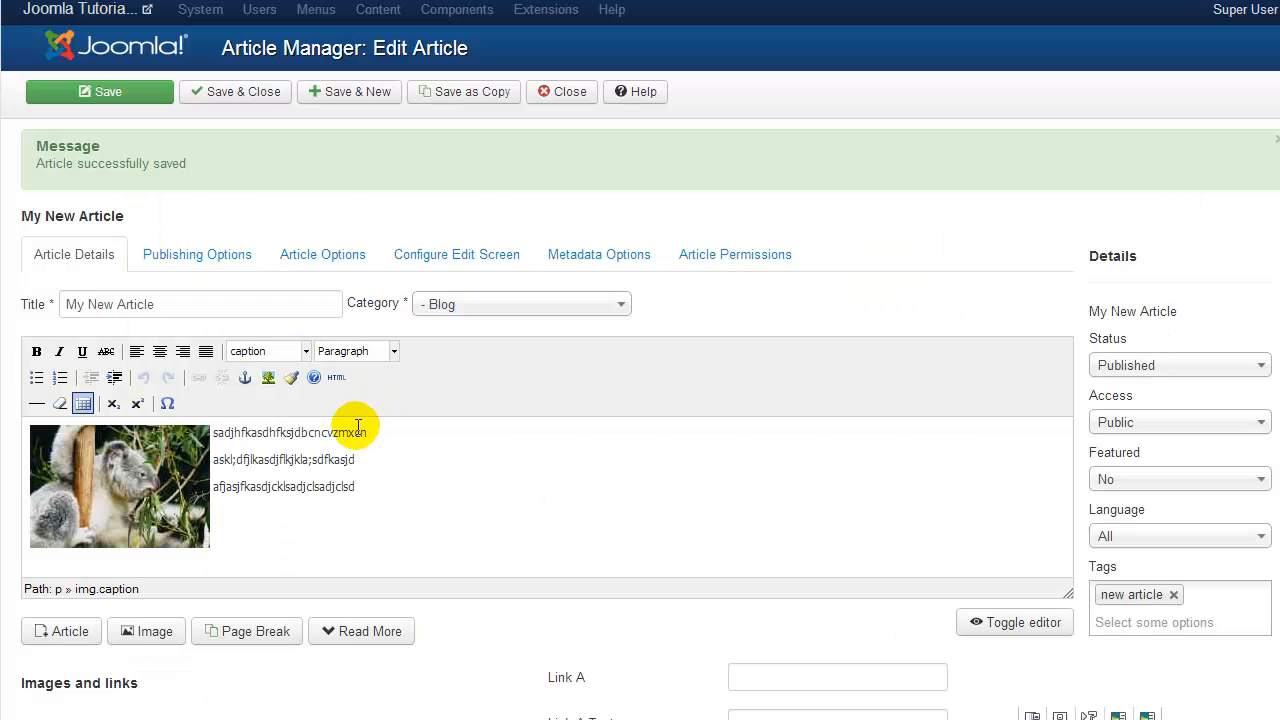